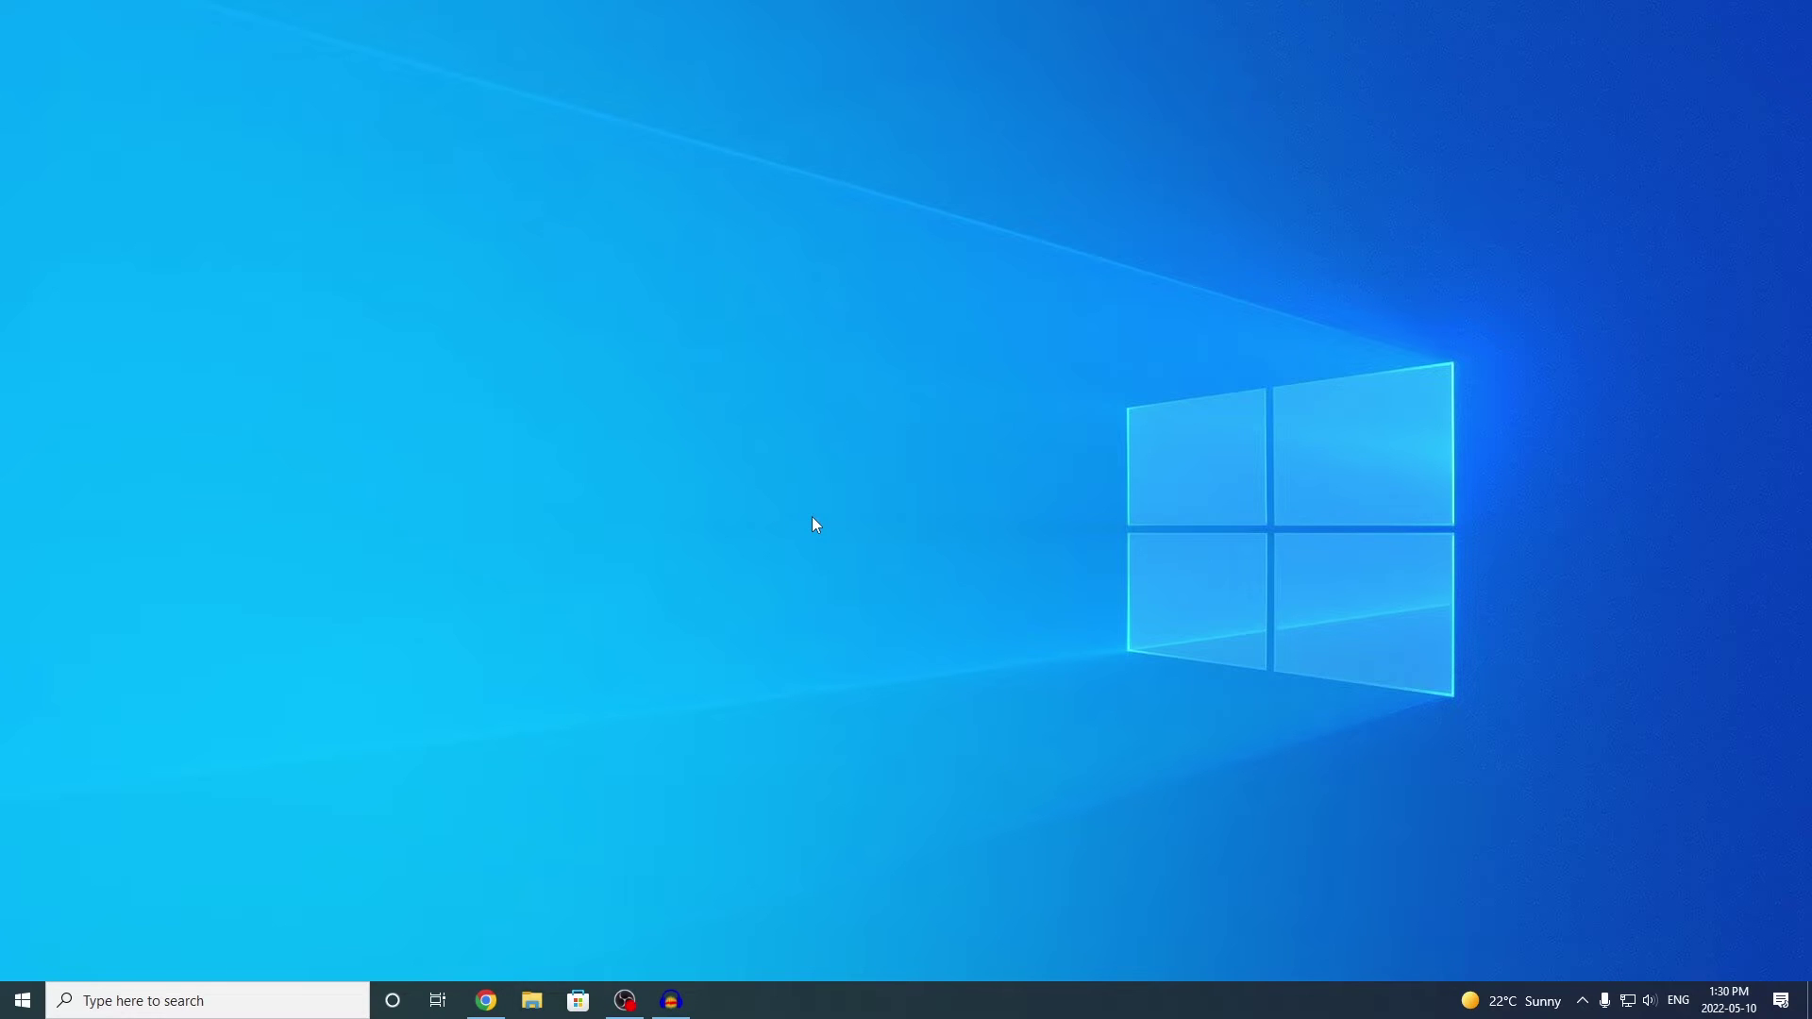
# - From the taskbar network flyout, open the Network & Internet Status page showing Ethernet connected
pyautogui.click(1631, 1005)
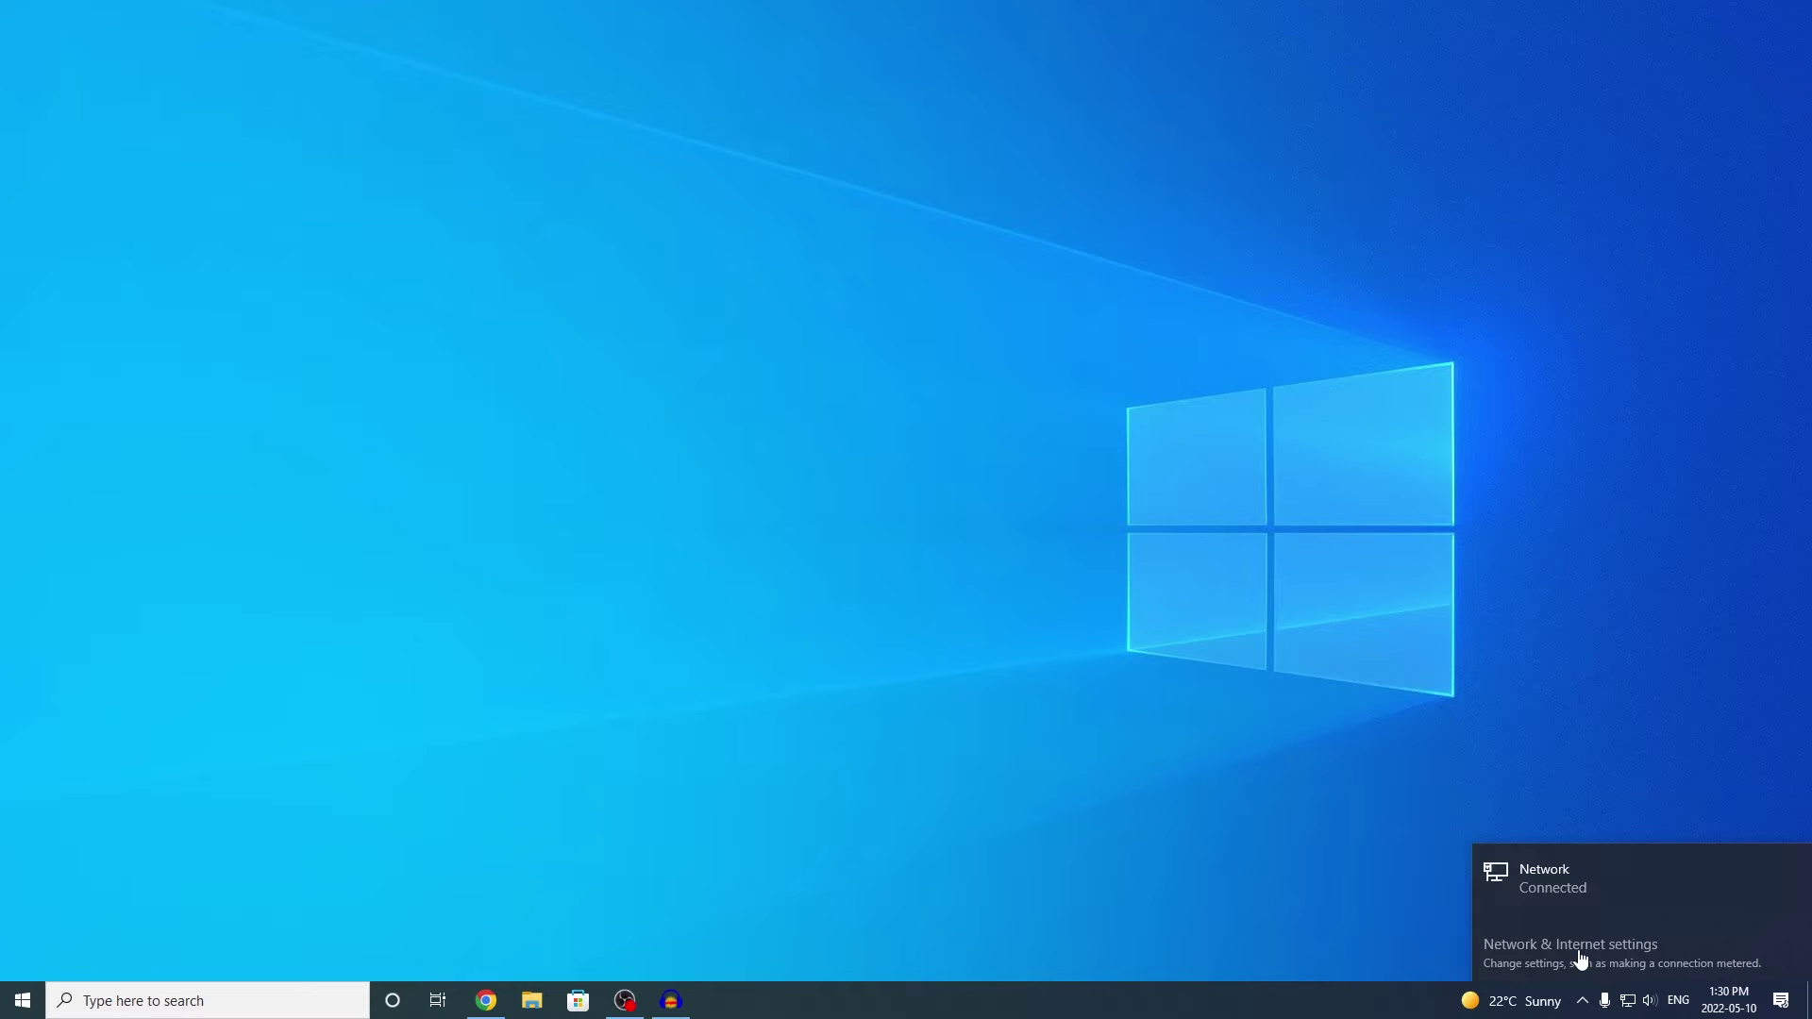
pyautogui.click(1542, 970)
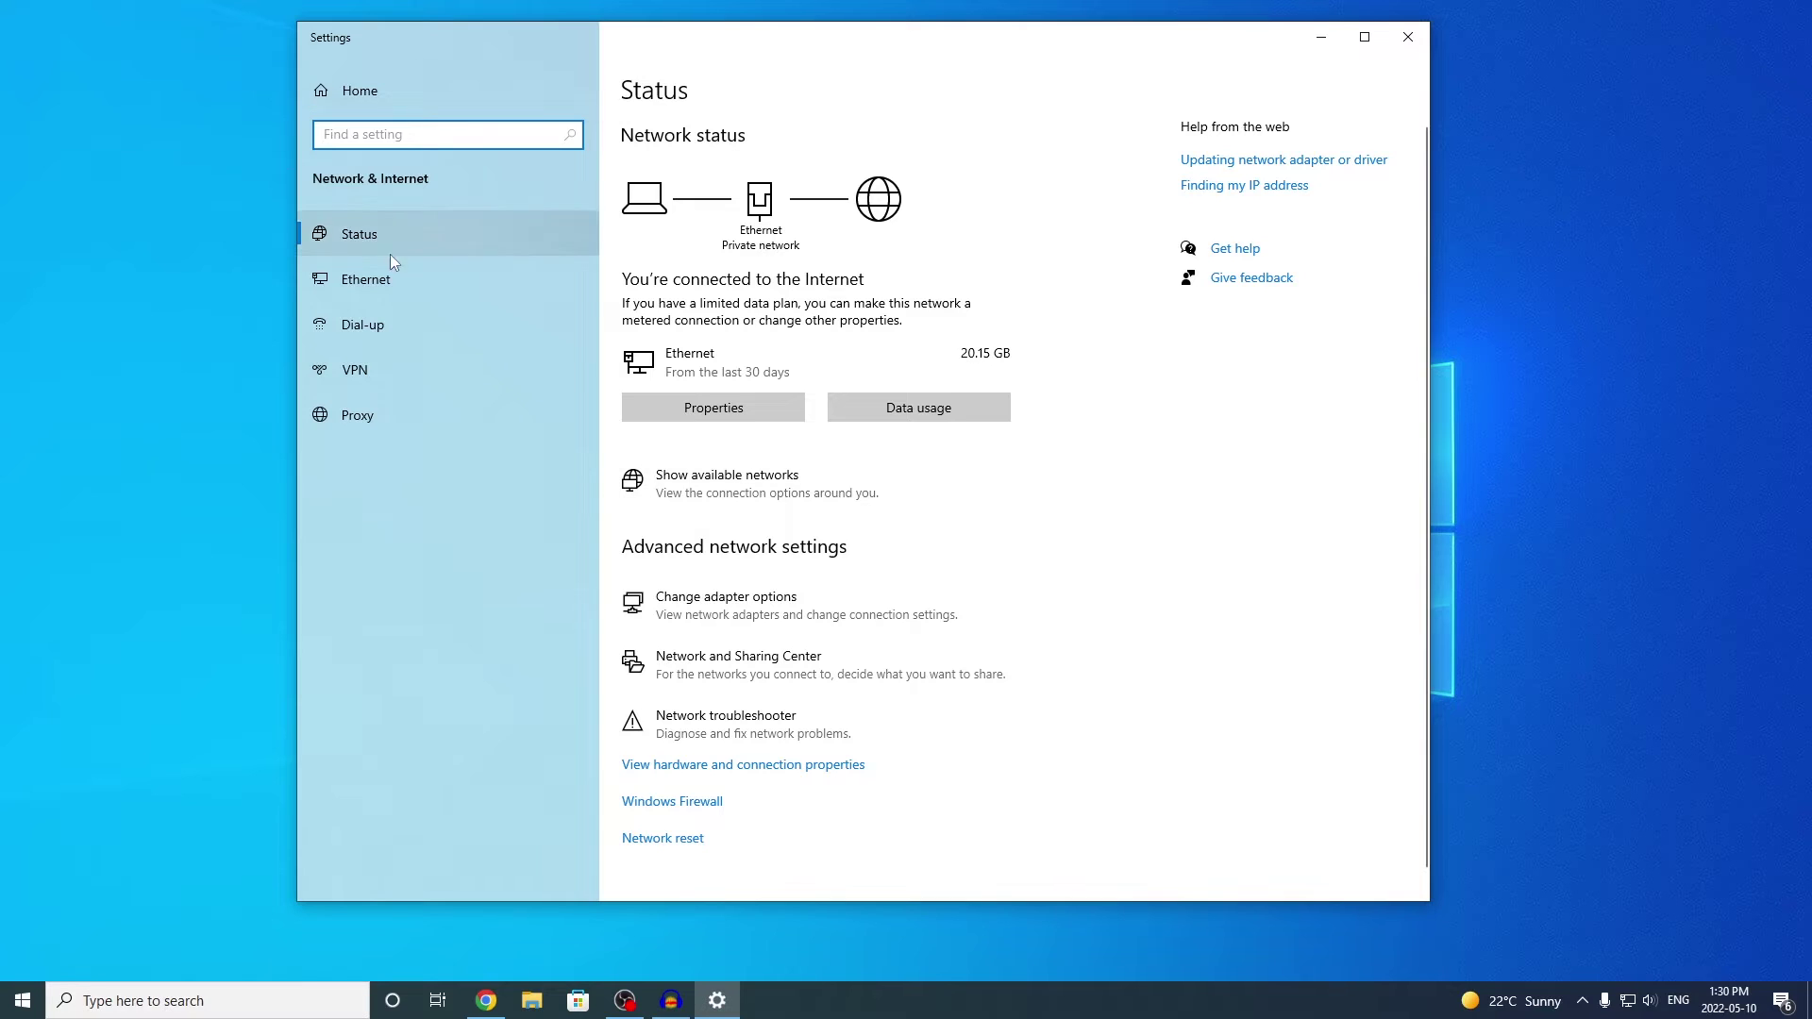
pyautogui.click(414, 236)
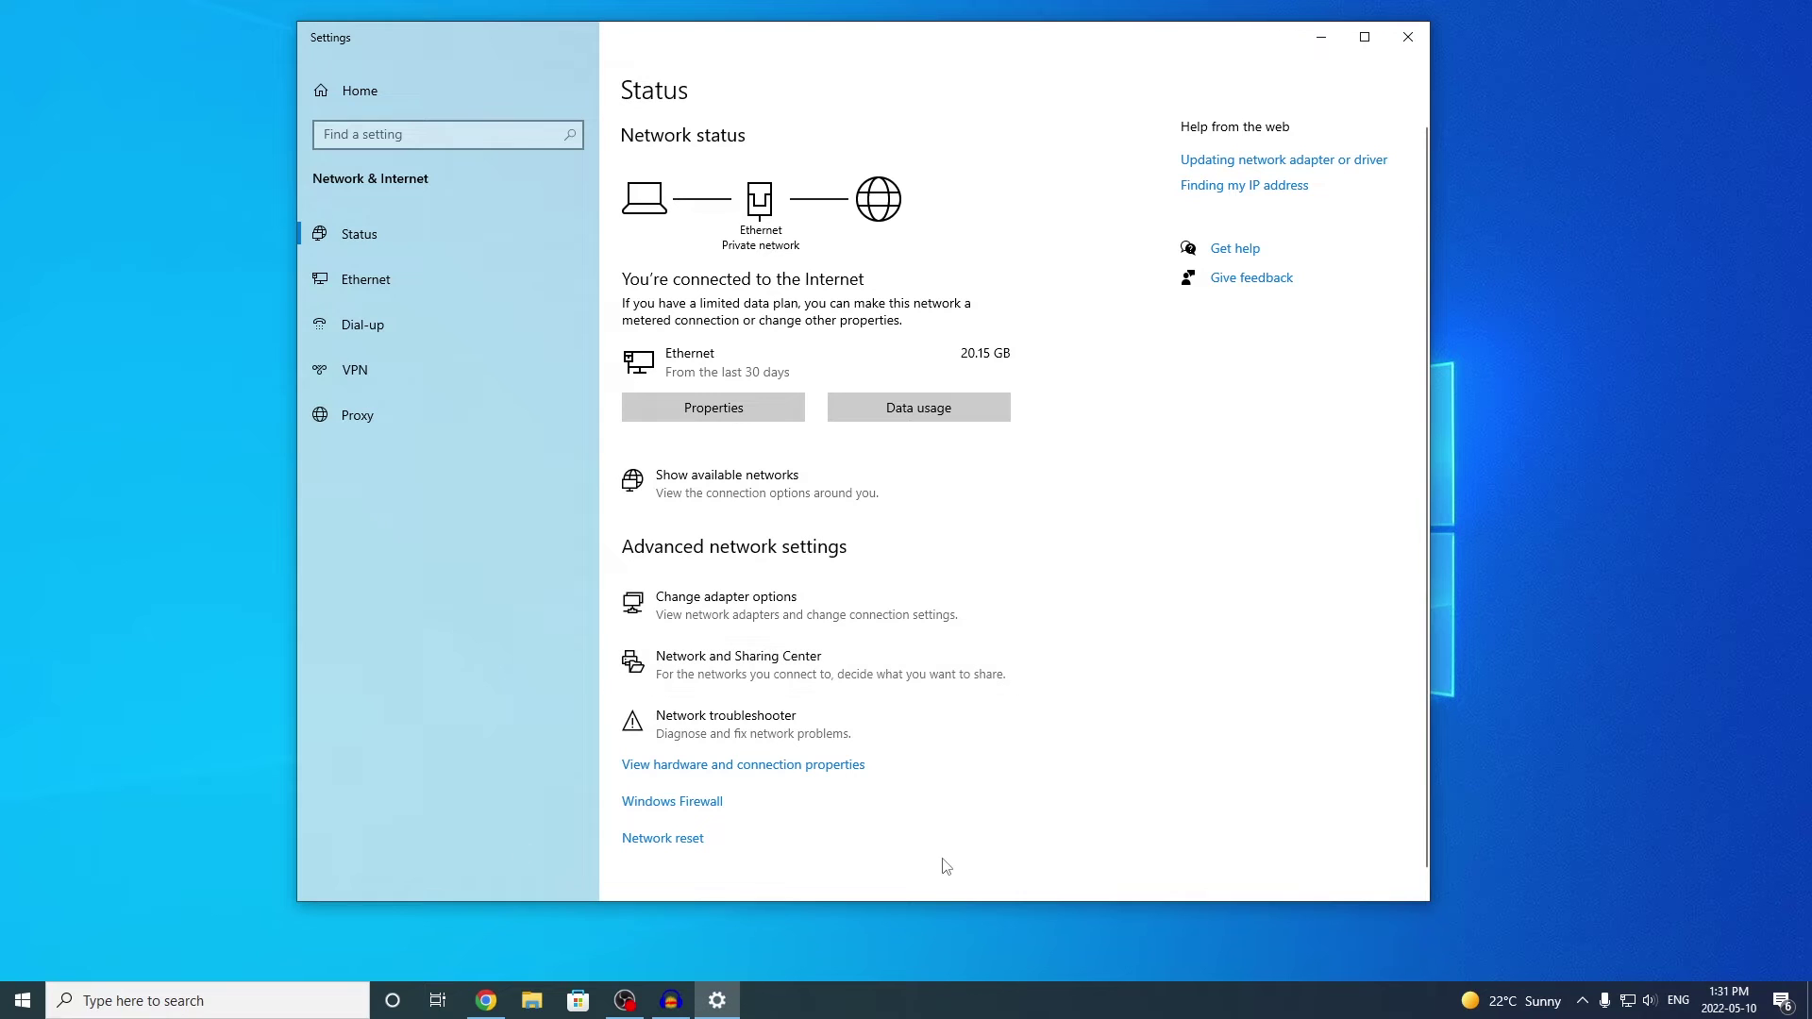
pyautogui.click(25, 999)
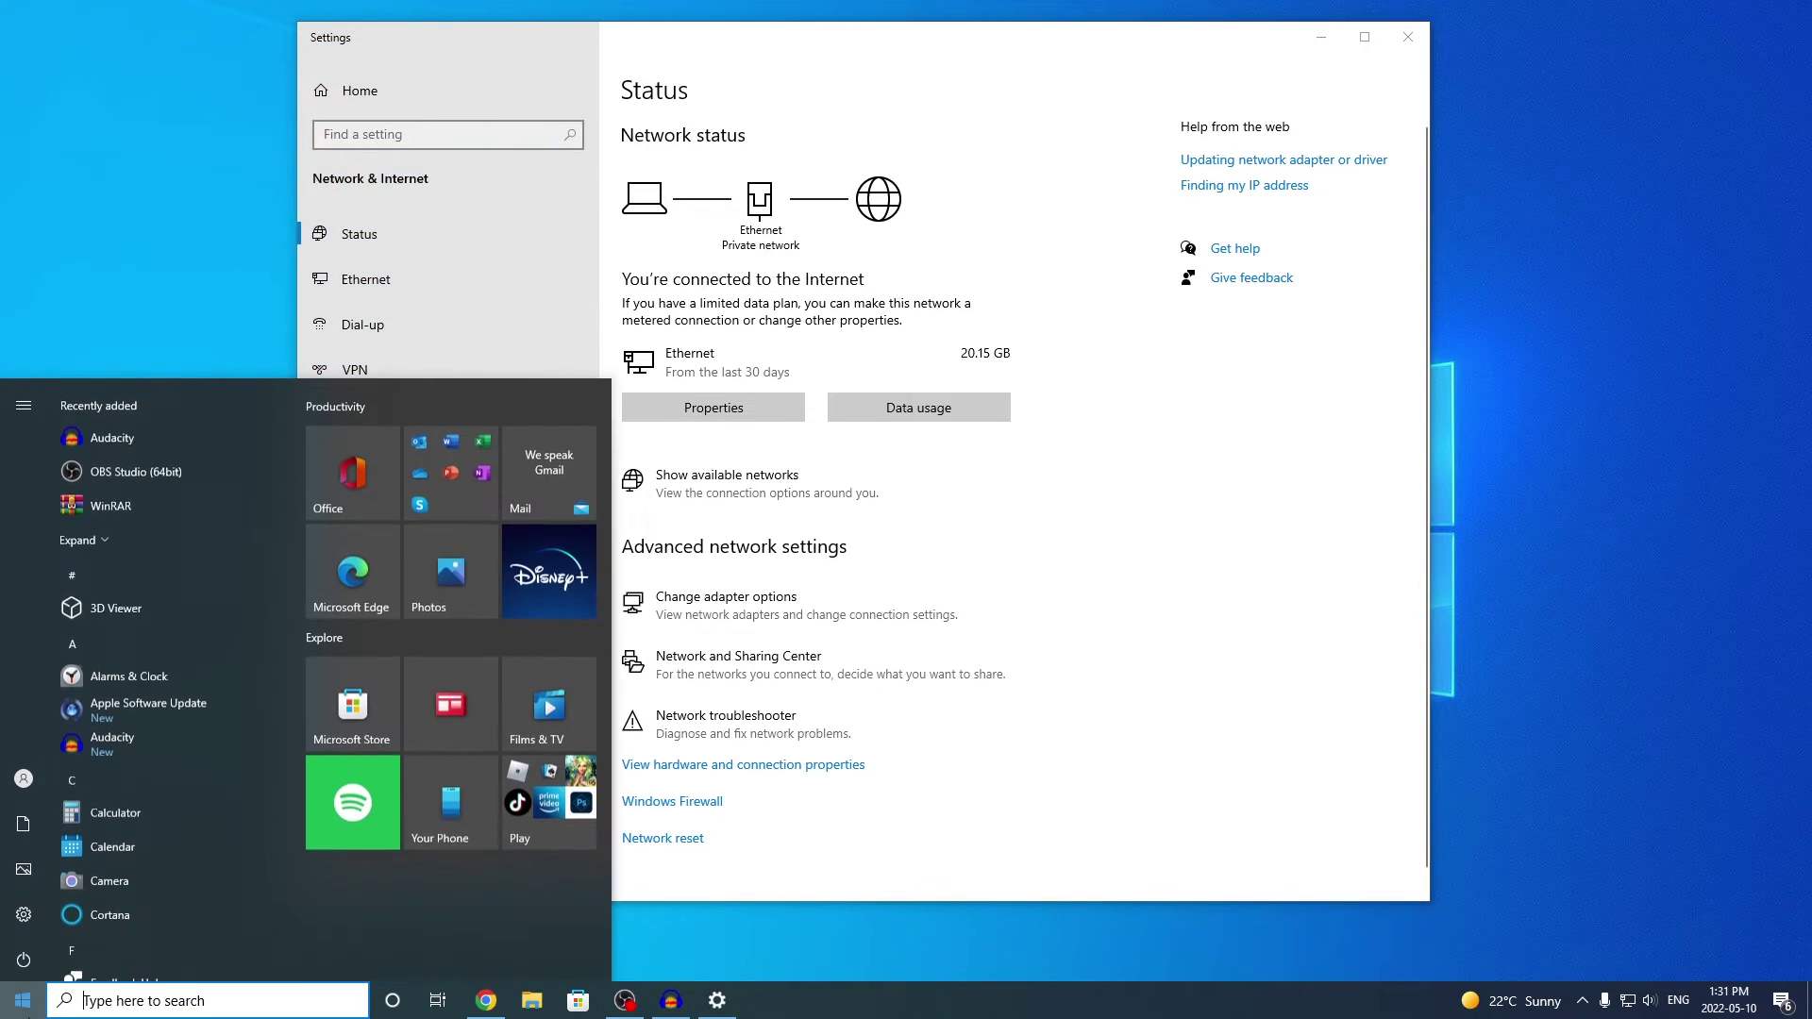
pyautogui.click(32, 968)
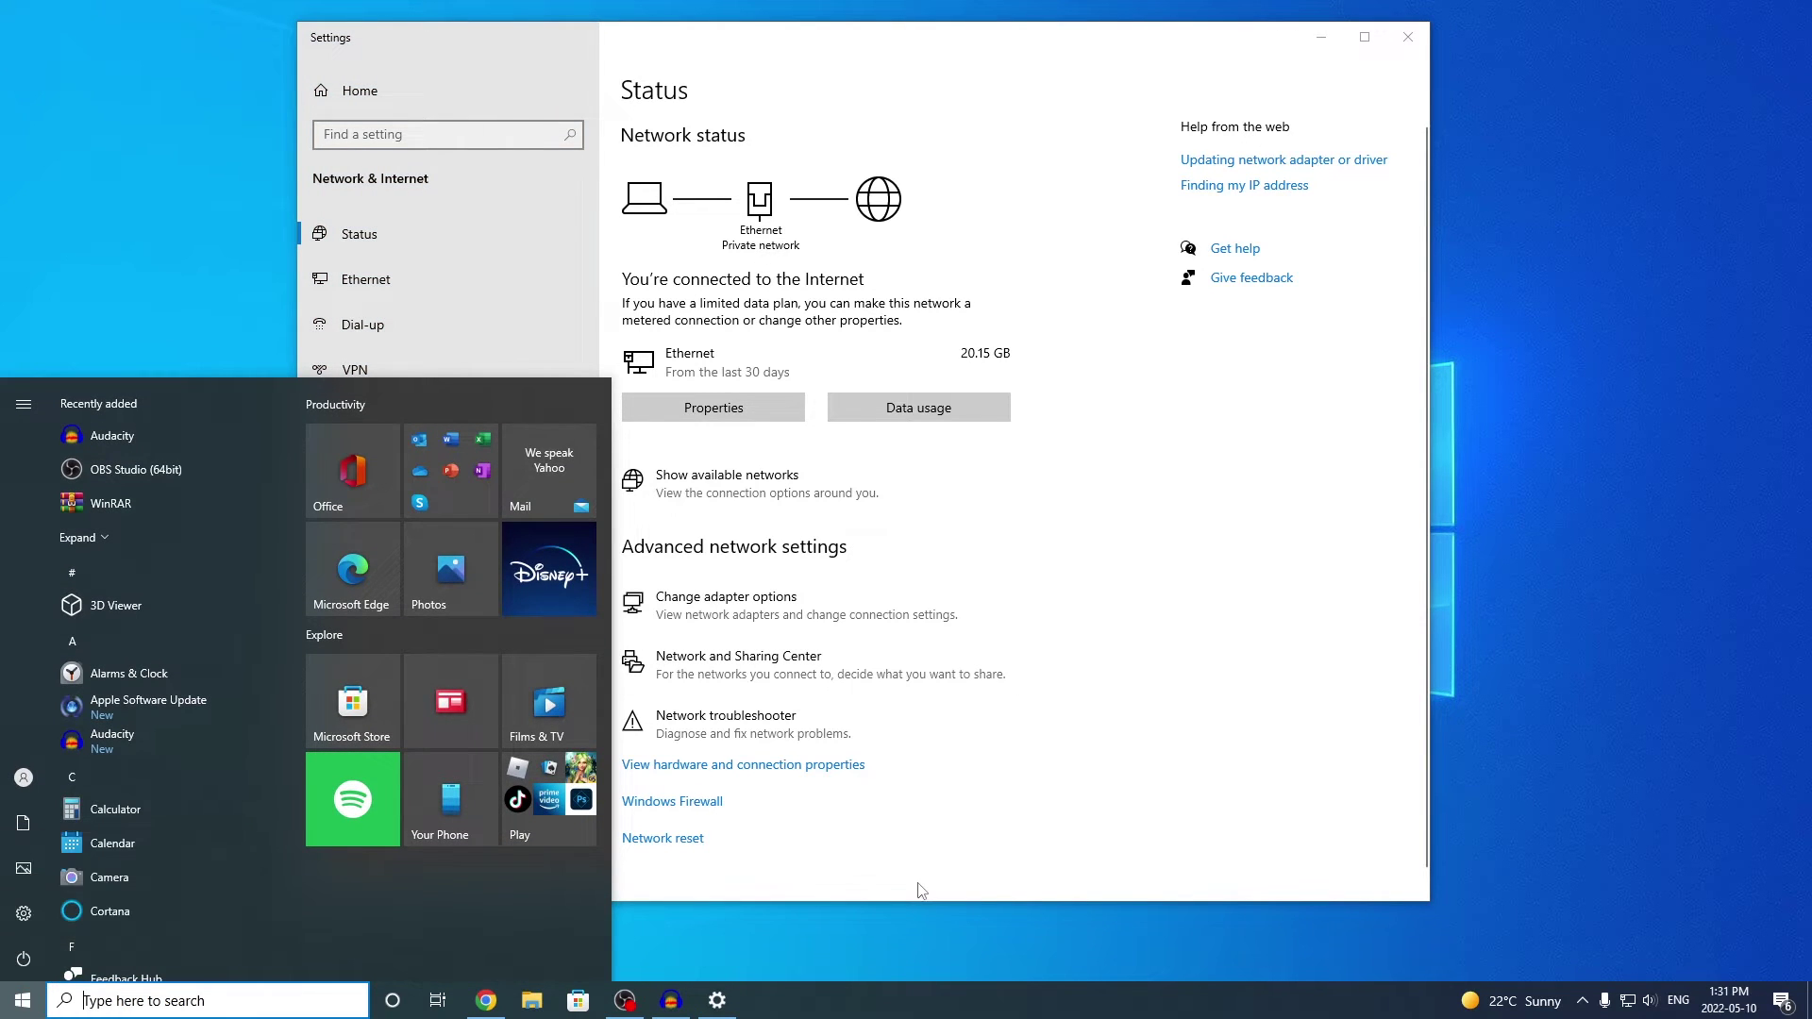
pyautogui.click(836, 867)
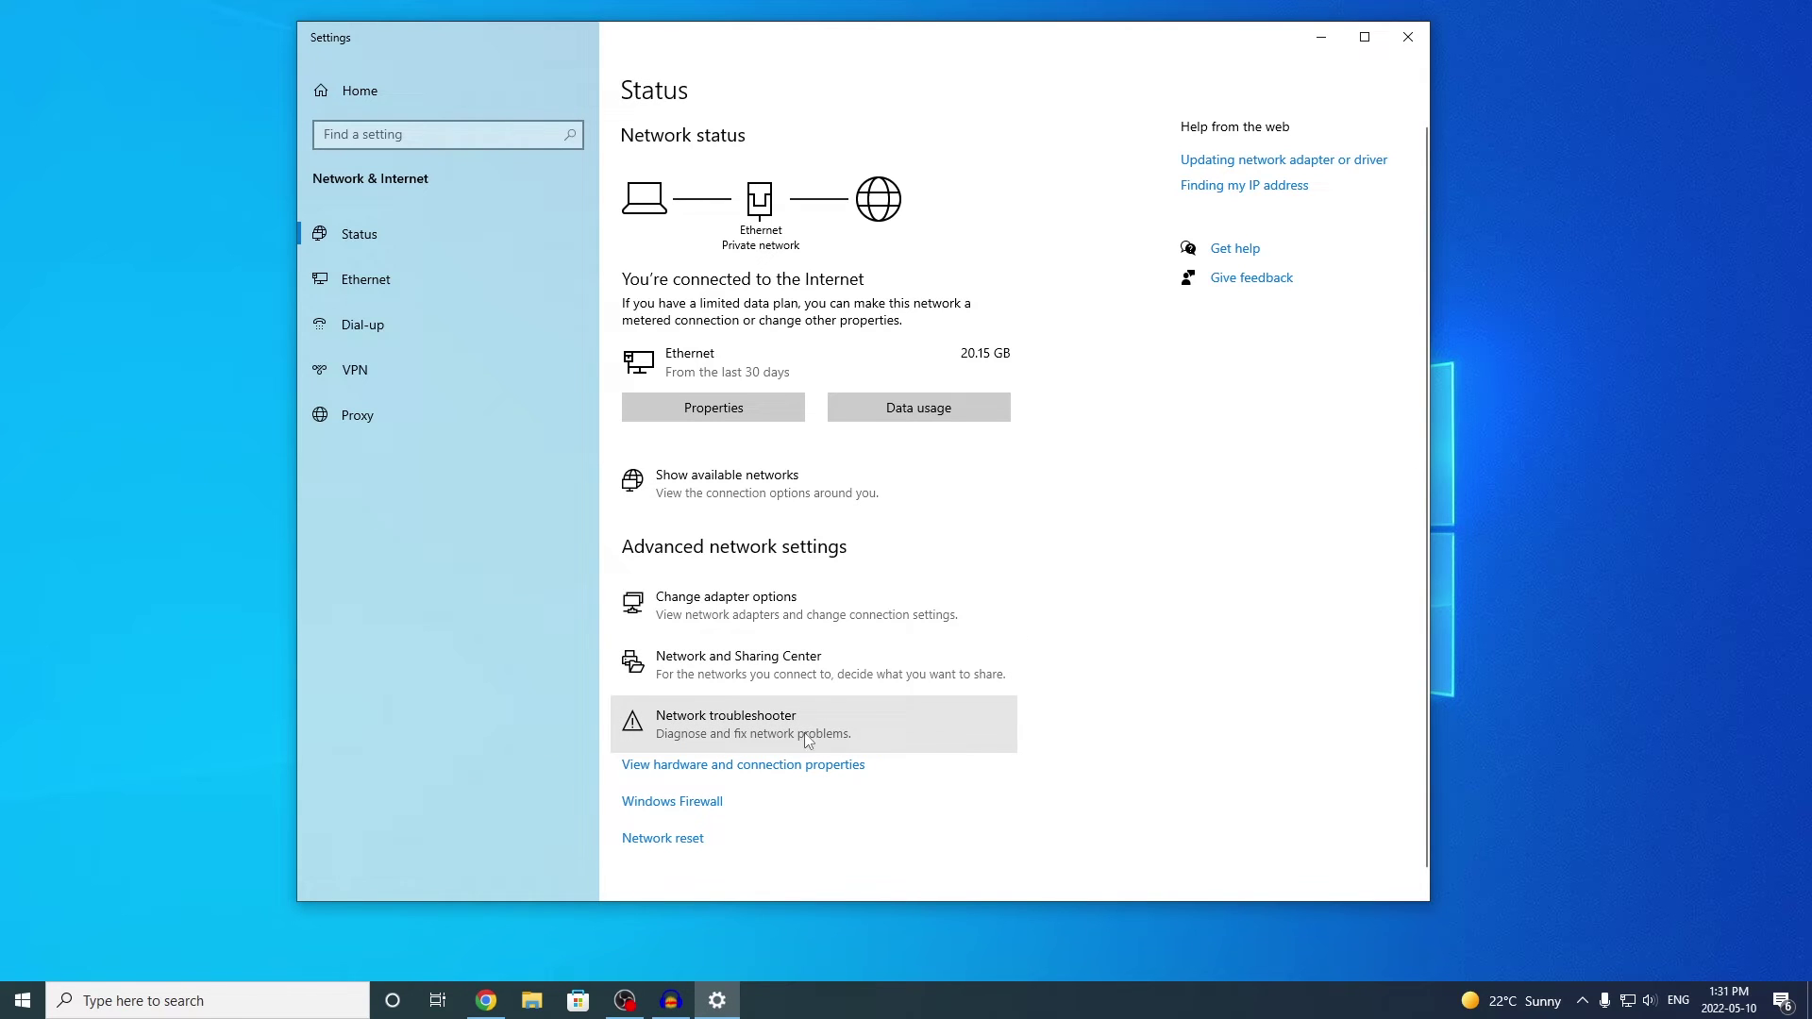
pyautogui.click(717, 730)
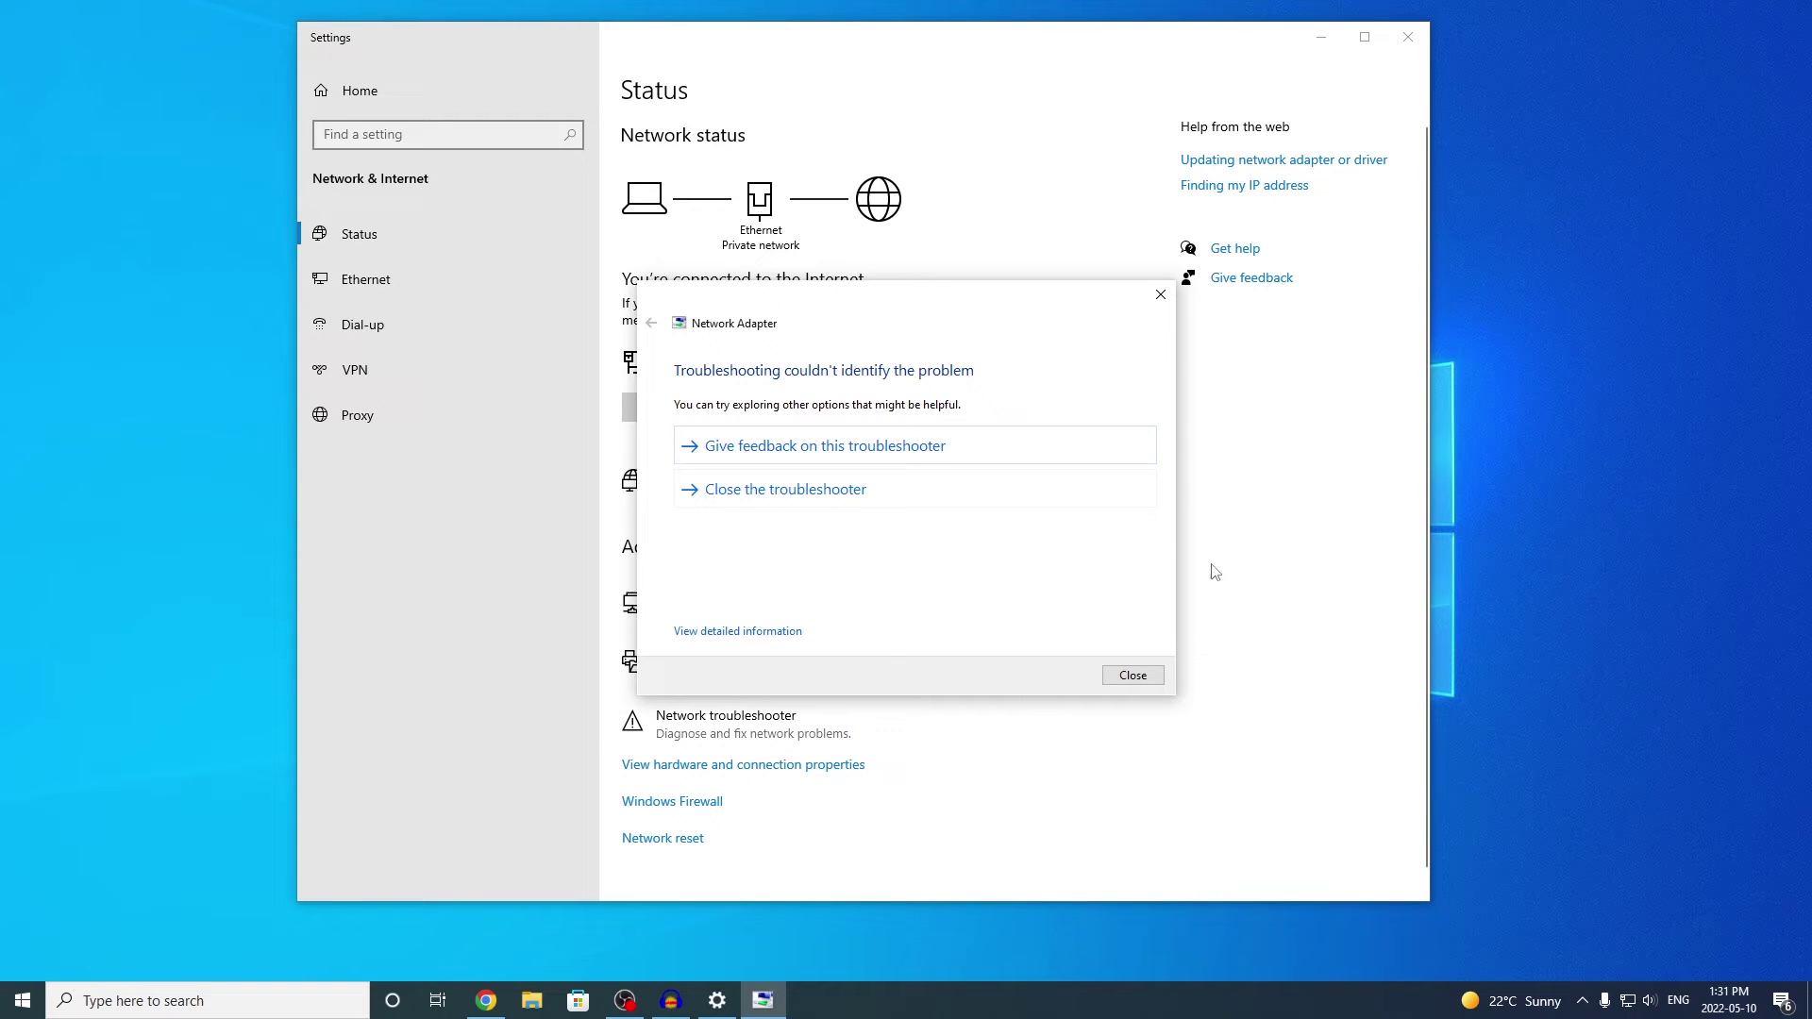
pyautogui.click(1135, 678)
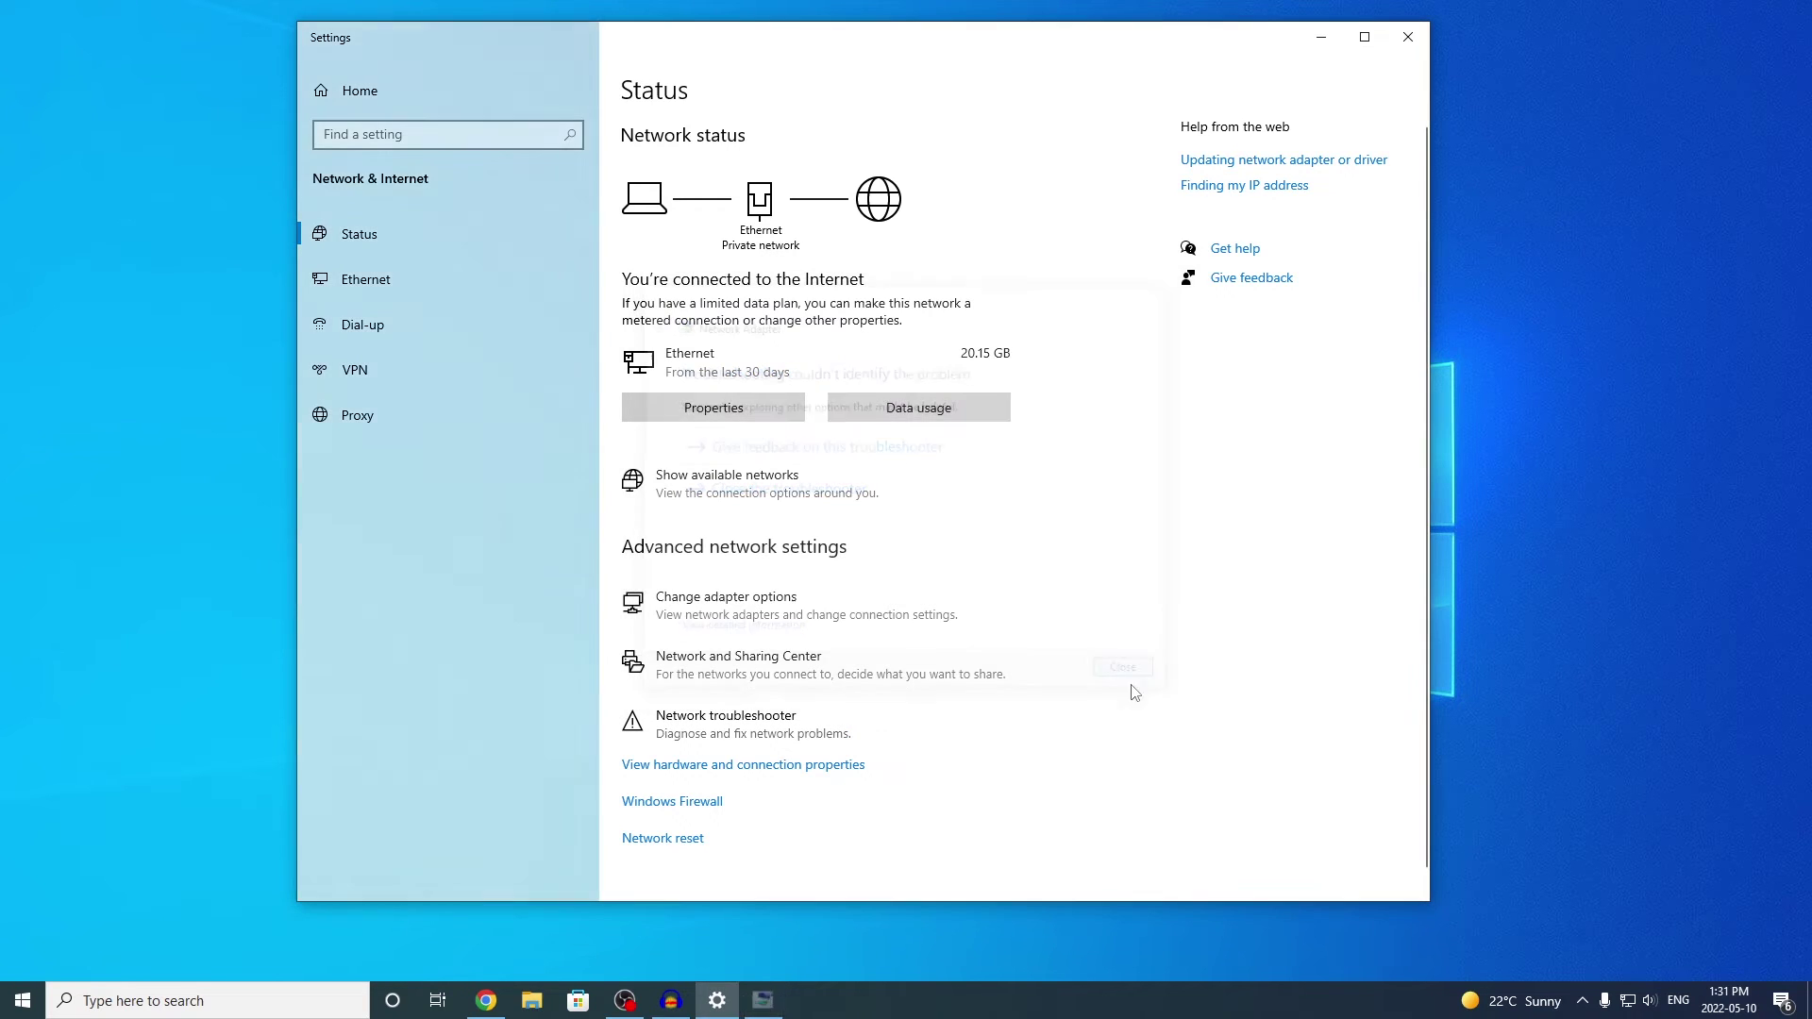
# - Launch Device Manager from taskbar search and select the Realtek PCIe GbE Family Controller under Network adapters
pyautogui.click(284, 1015)
pyautogui.write('d')
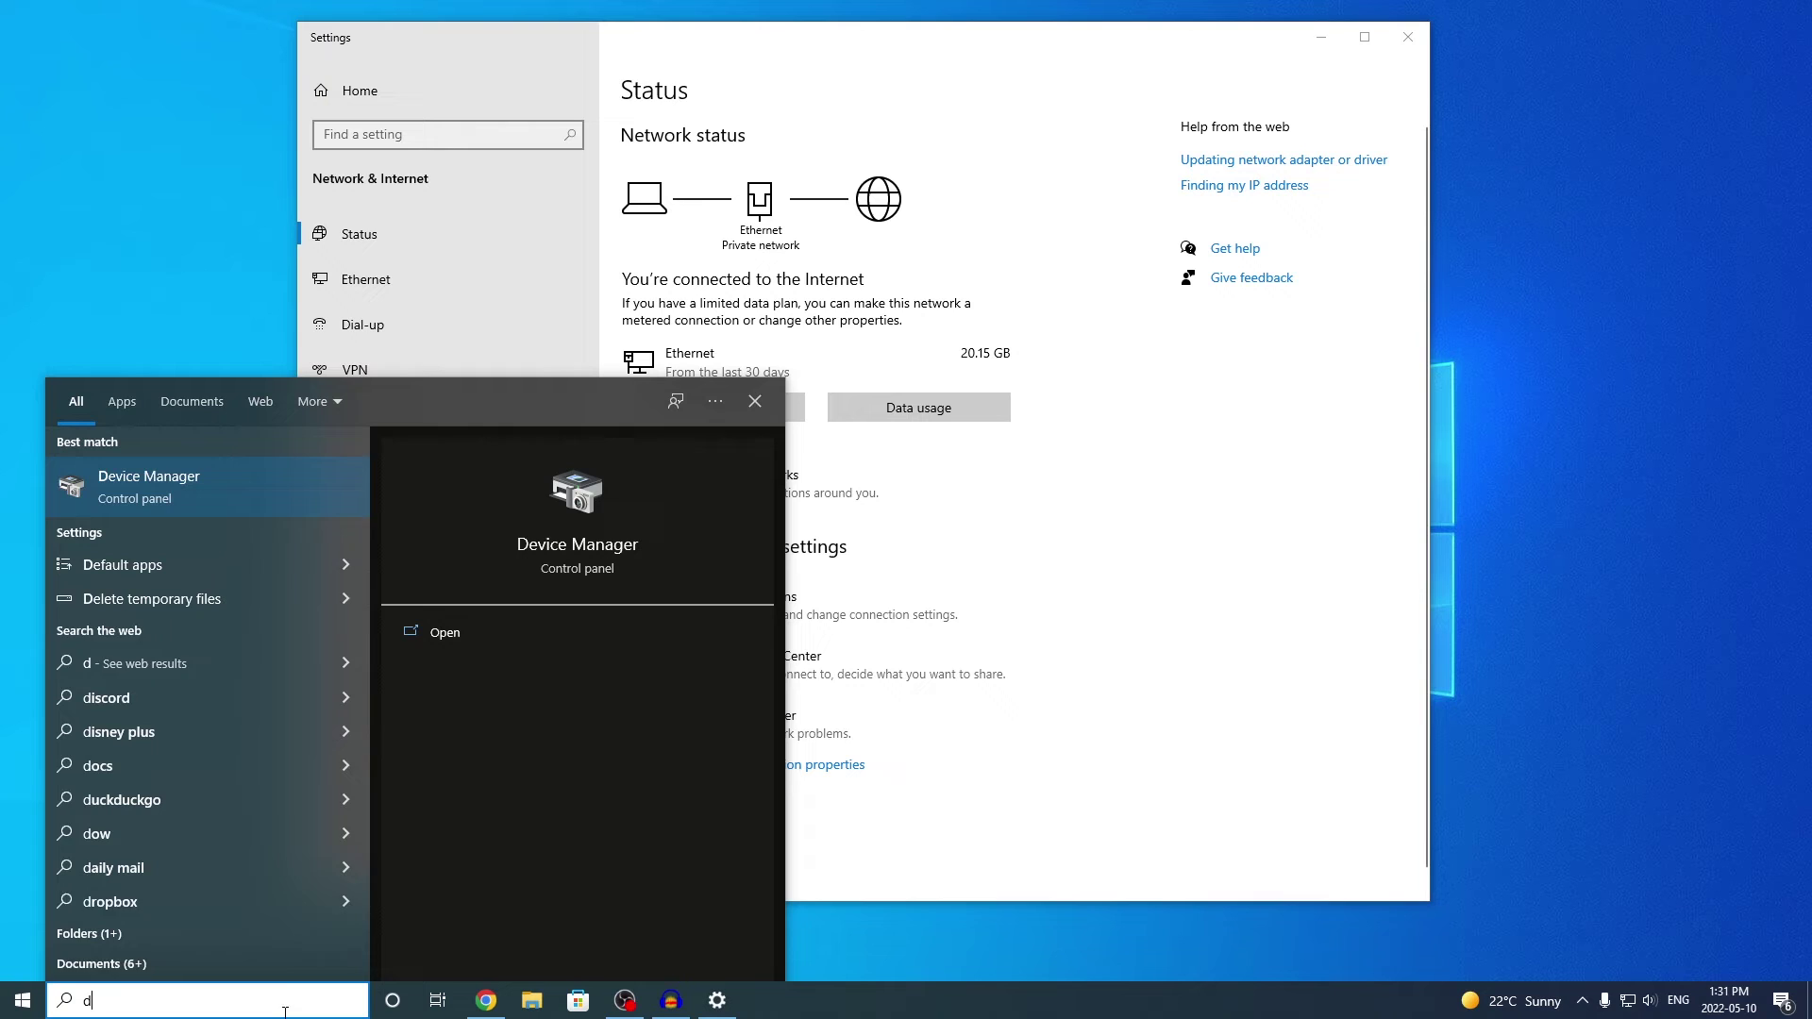
pyautogui.click(257, 489)
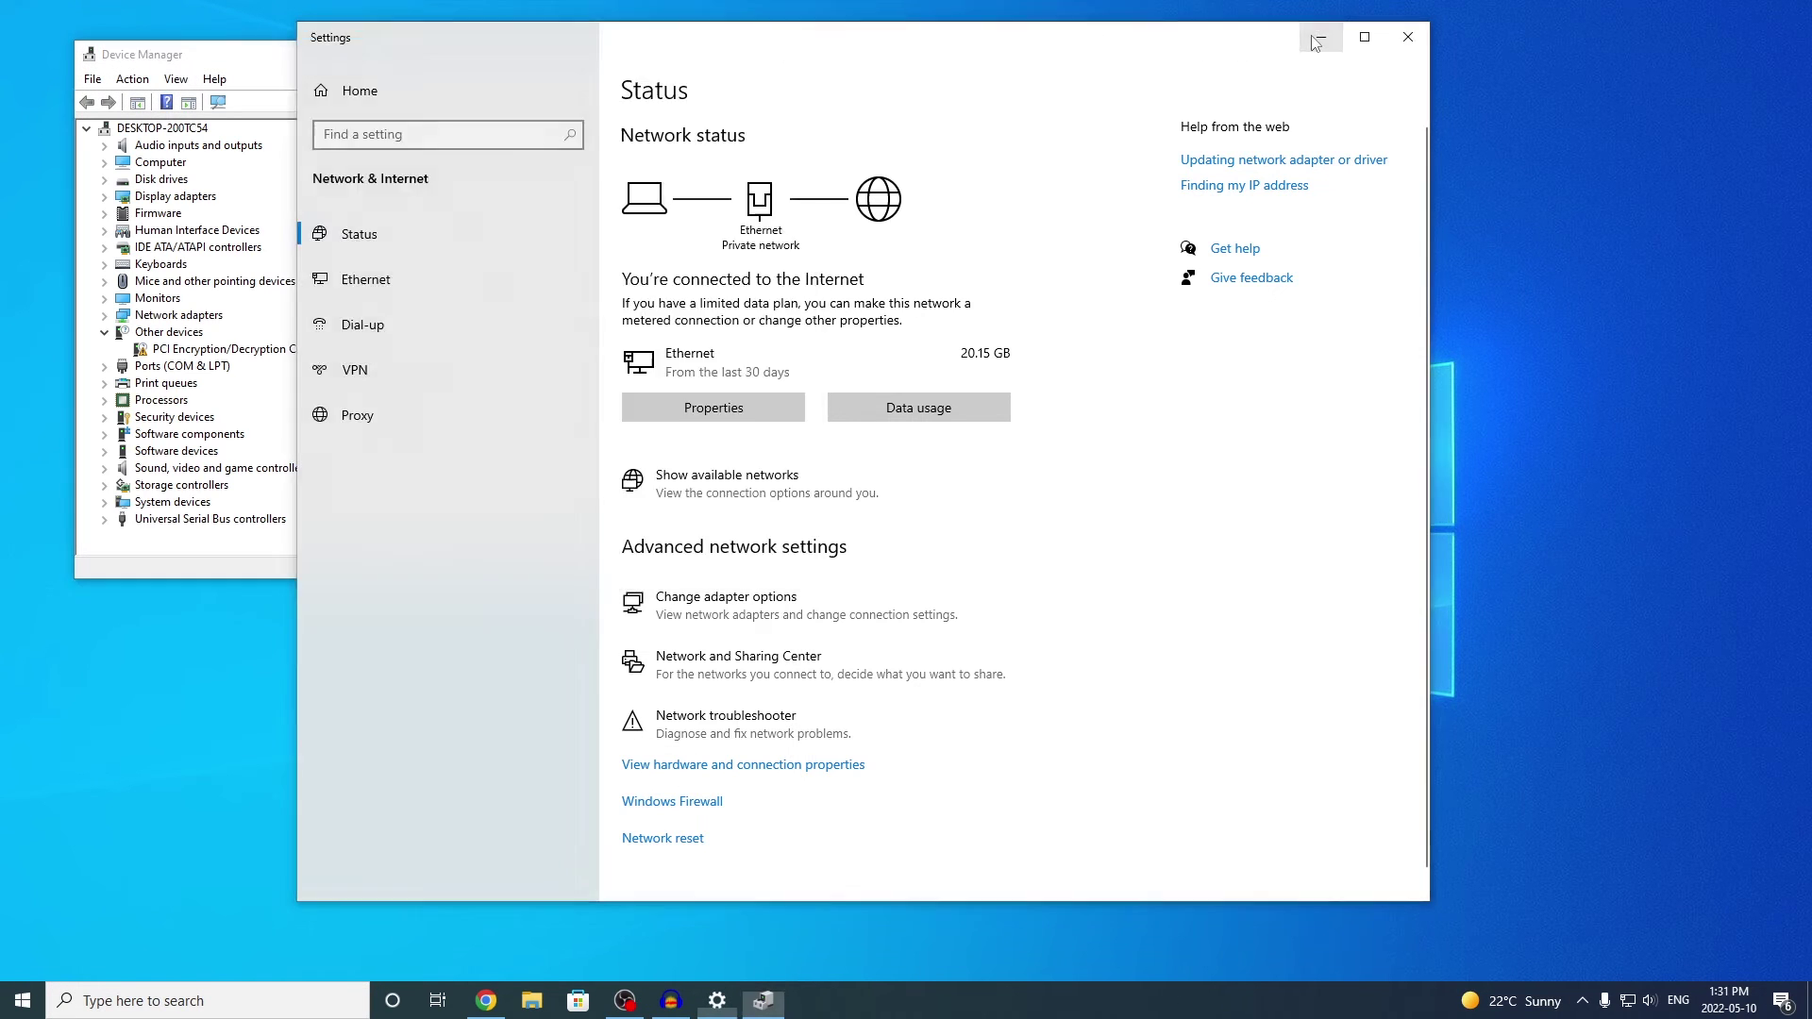
pyautogui.click(1318, 42)
pyautogui.moveTo(406, 53); pyautogui.dragTo(753, 204)
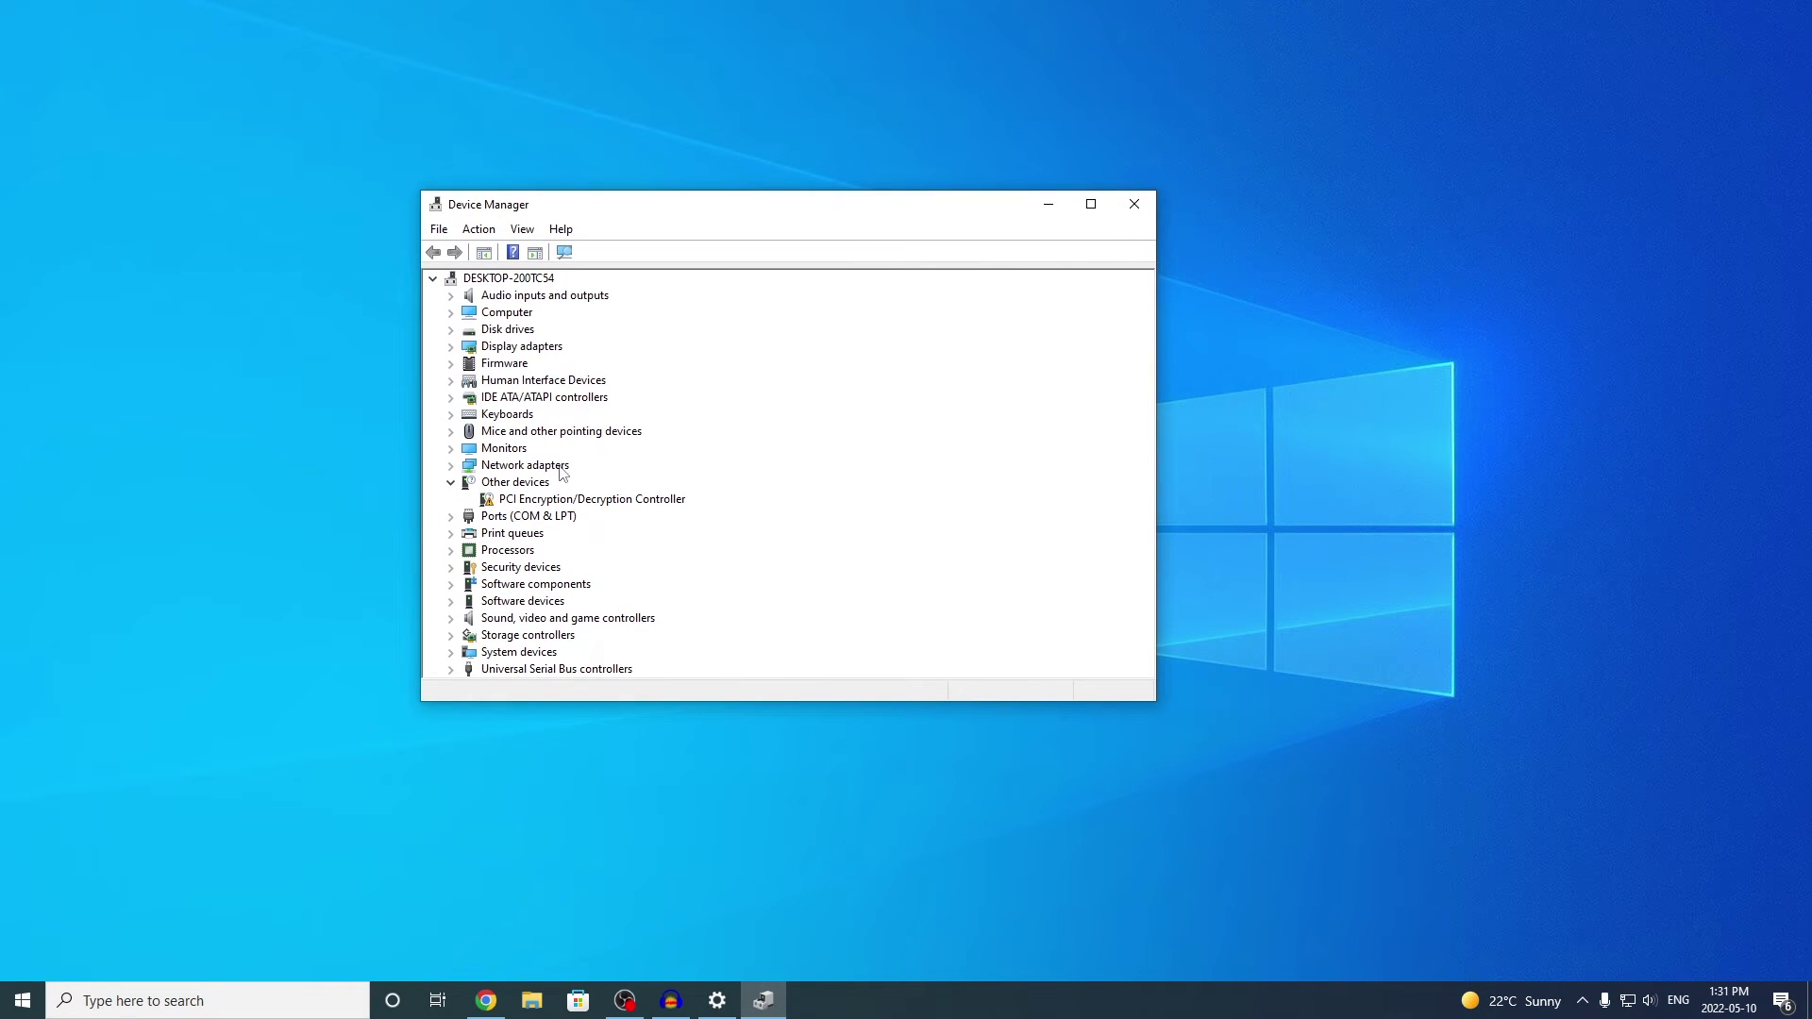
pyautogui.click(452, 466)
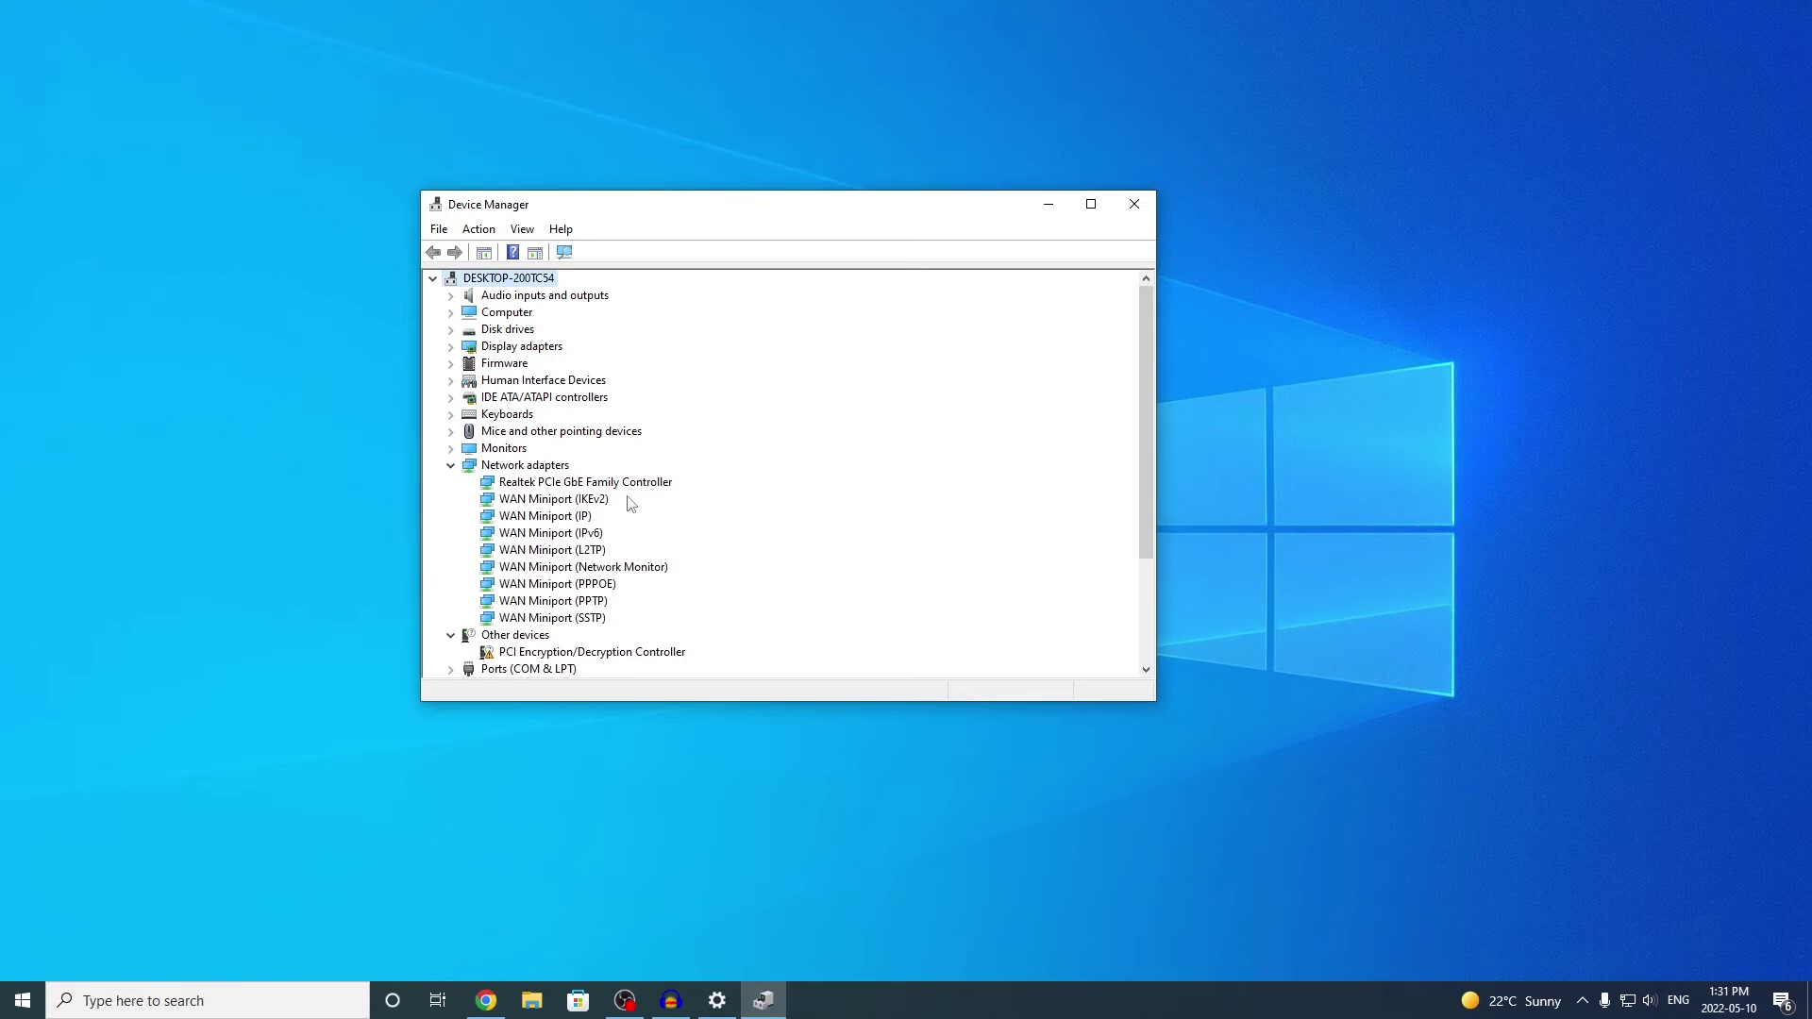
pyautogui.click(585, 483)
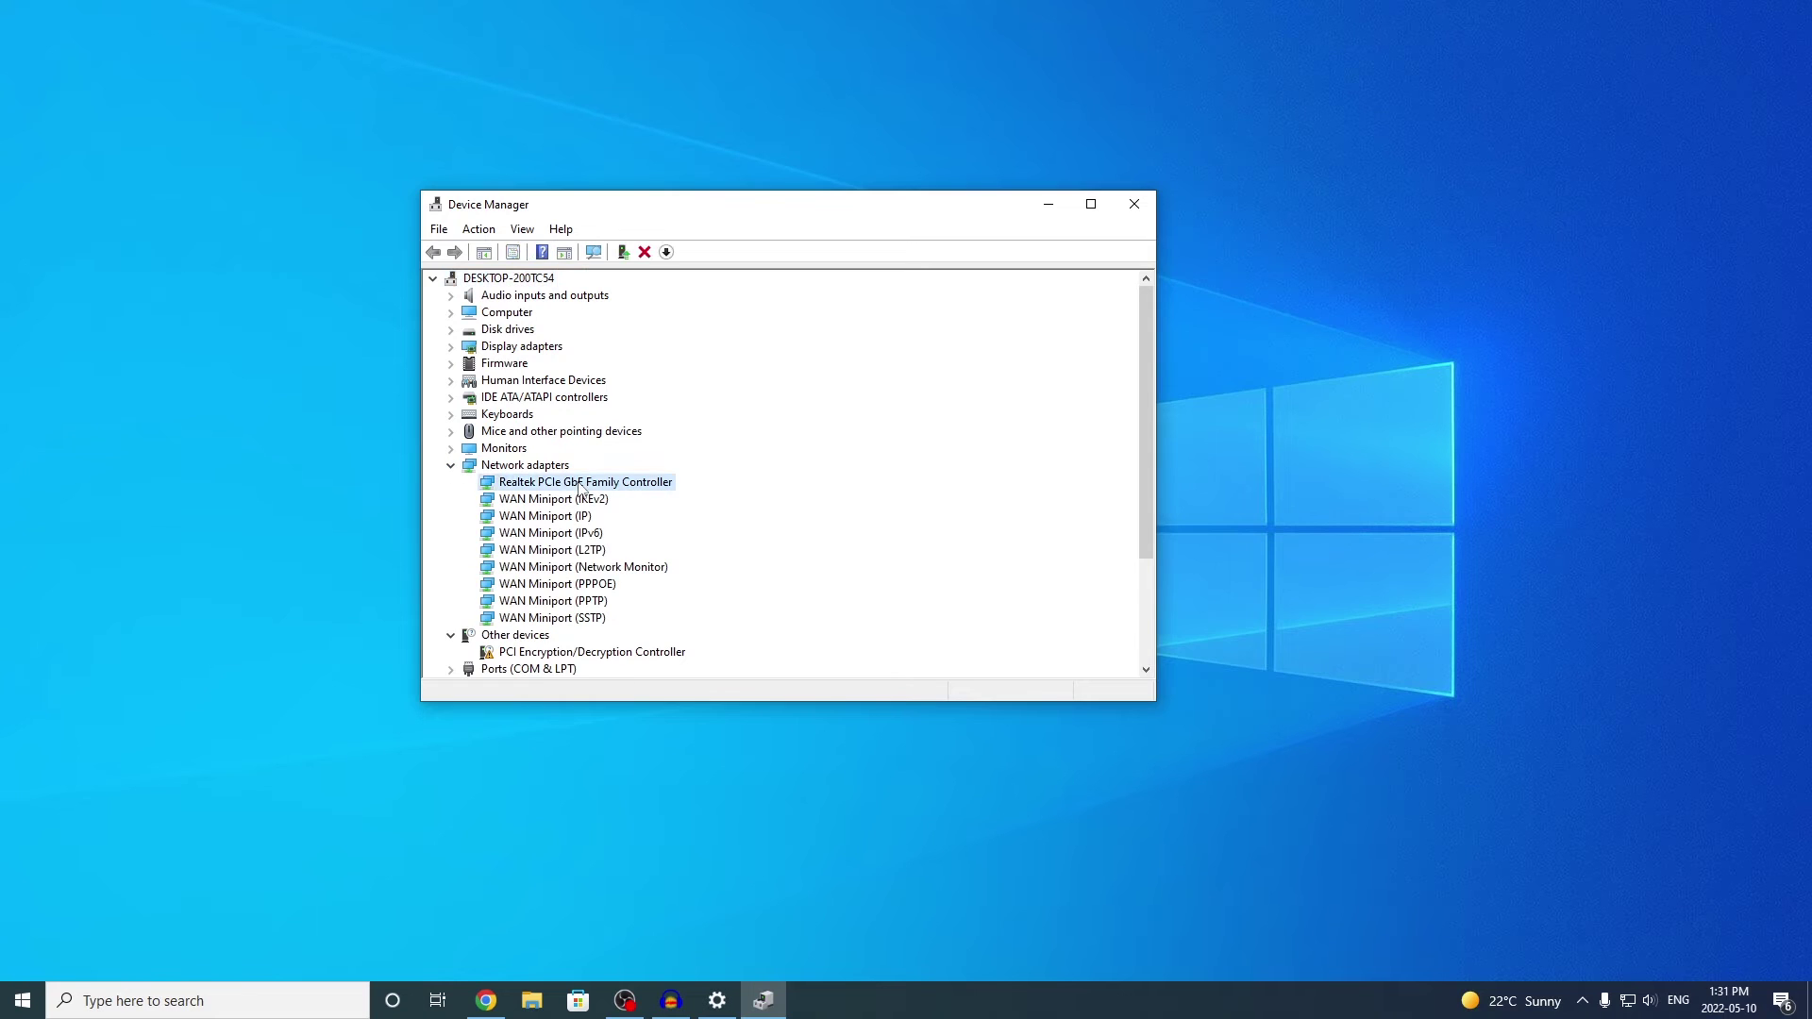
# - Copy the Realtek PCIe GbE Family Controller's Device description from its Properties Details tab
pyautogui.rightClick(639, 480)
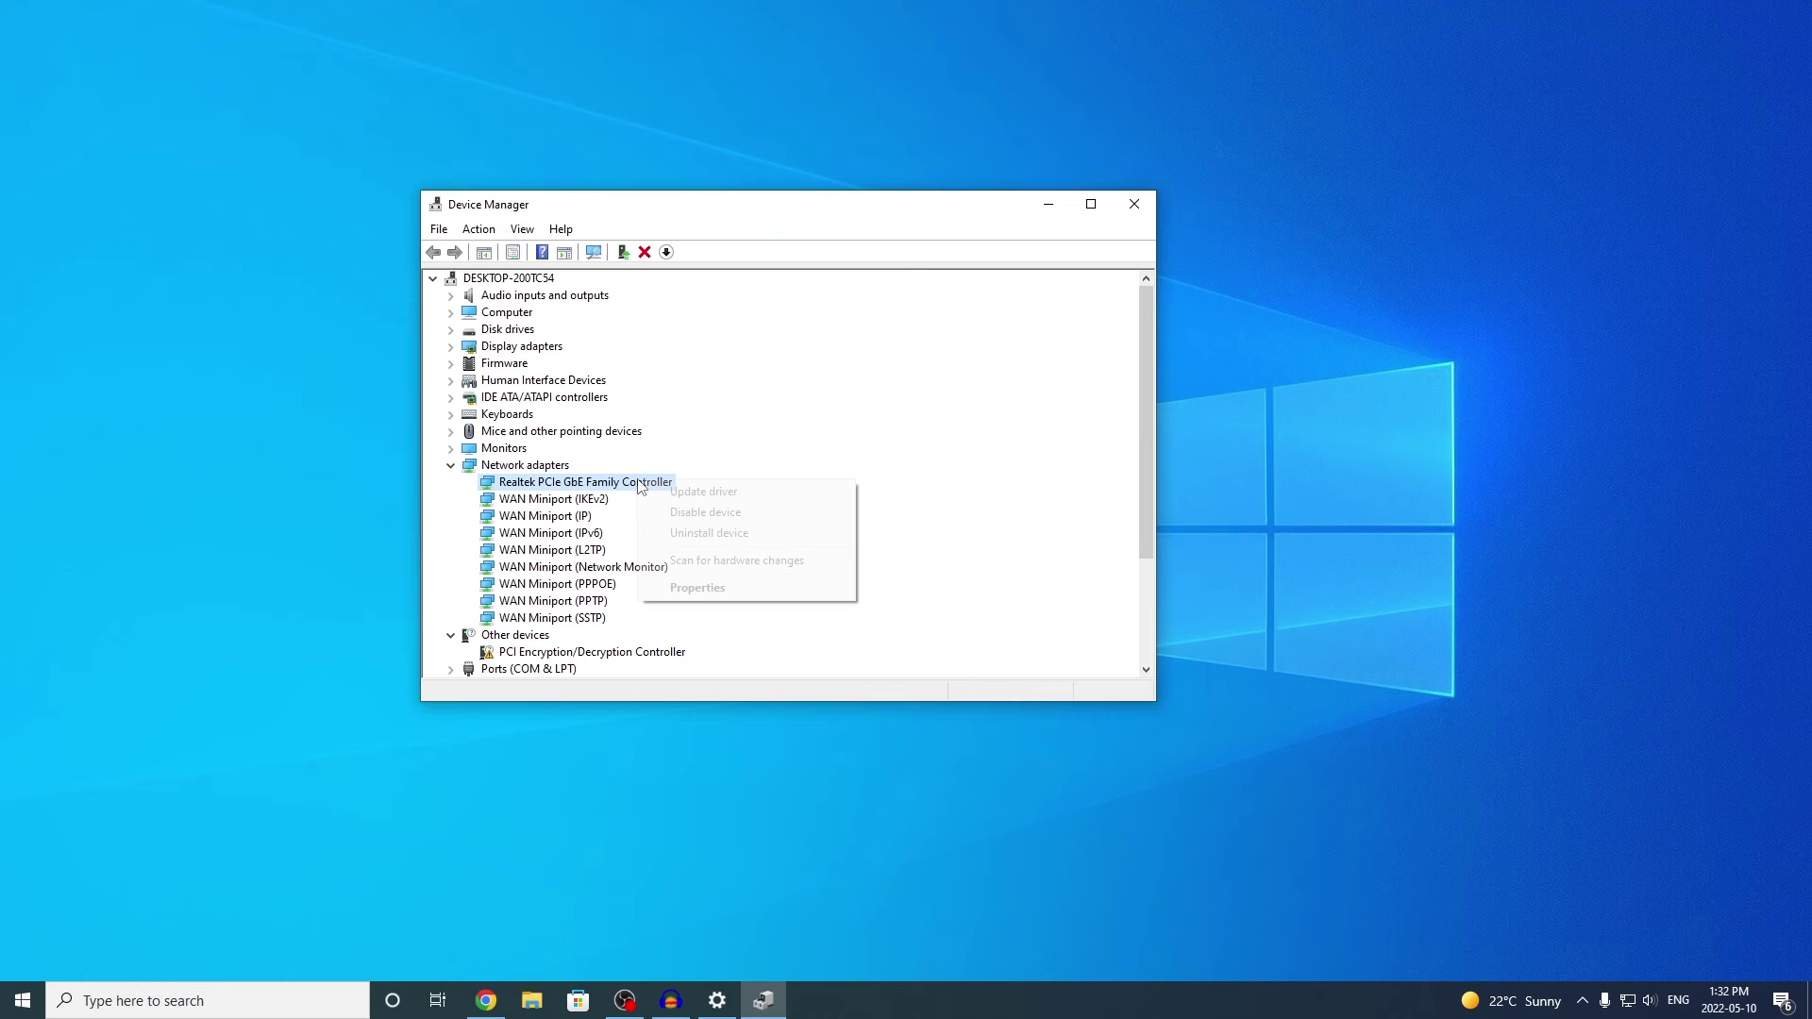
pyautogui.click(715, 588)
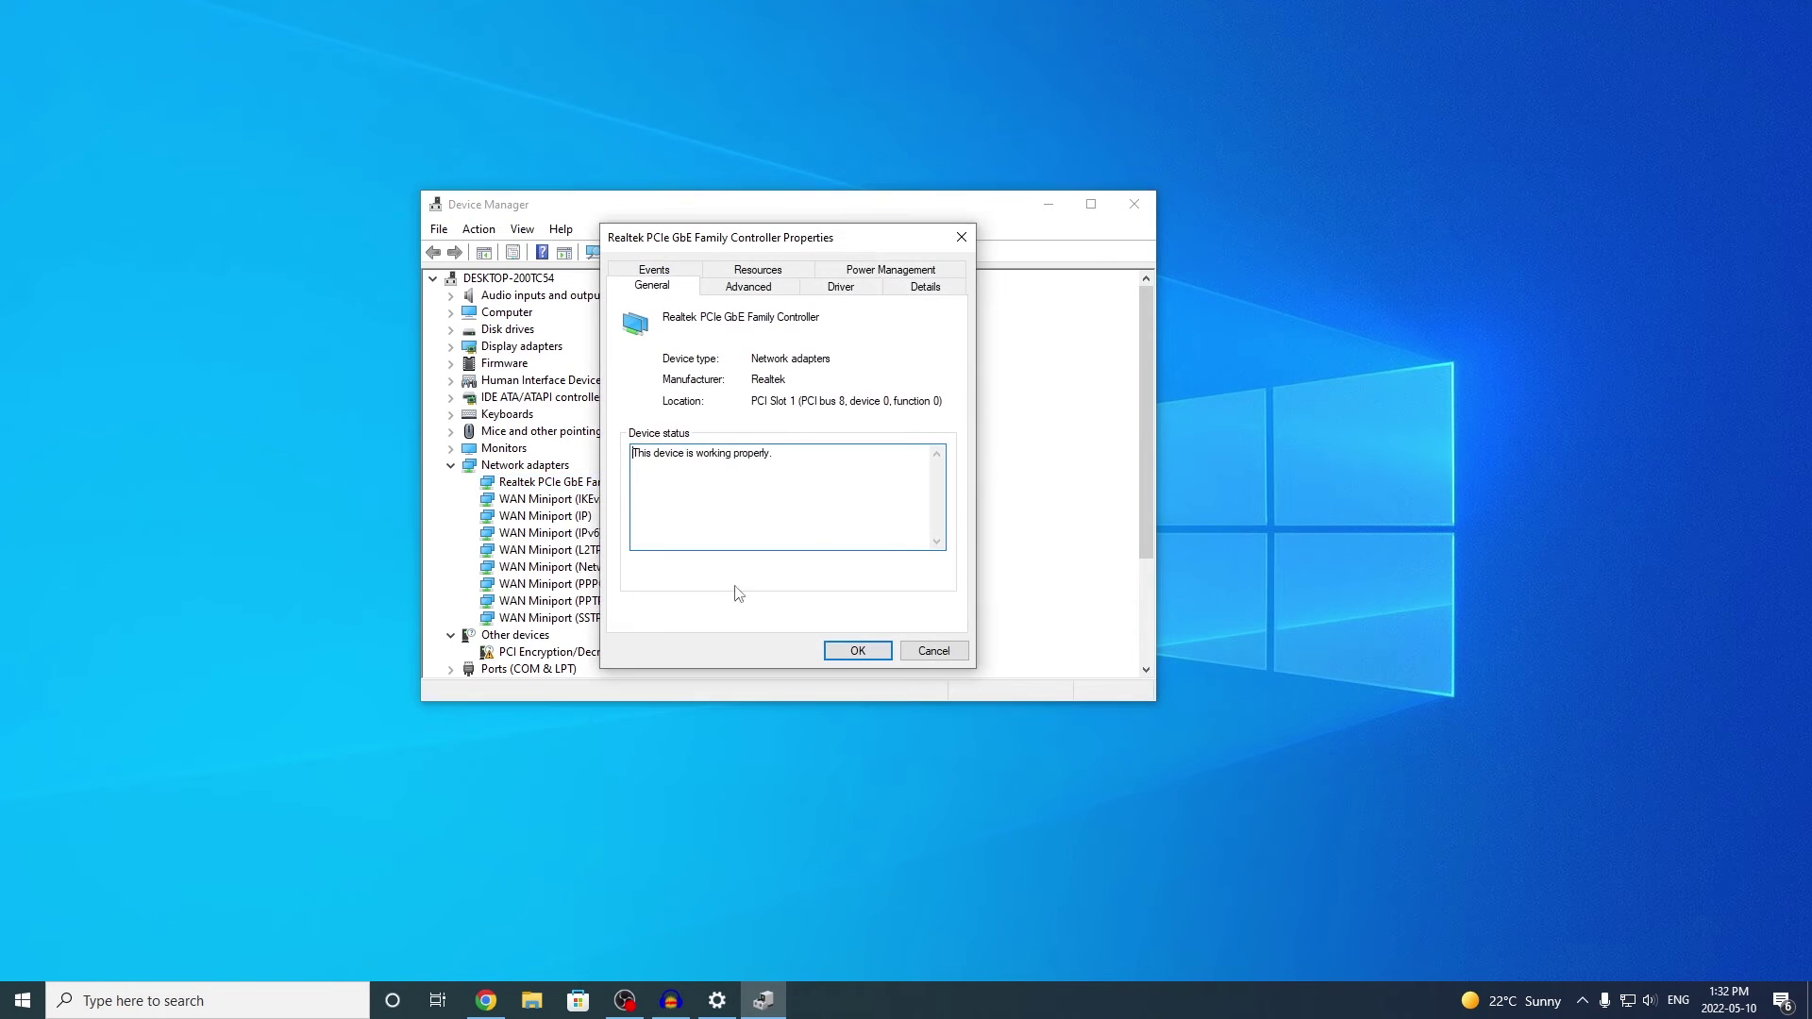
pyautogui.click(908, 287)
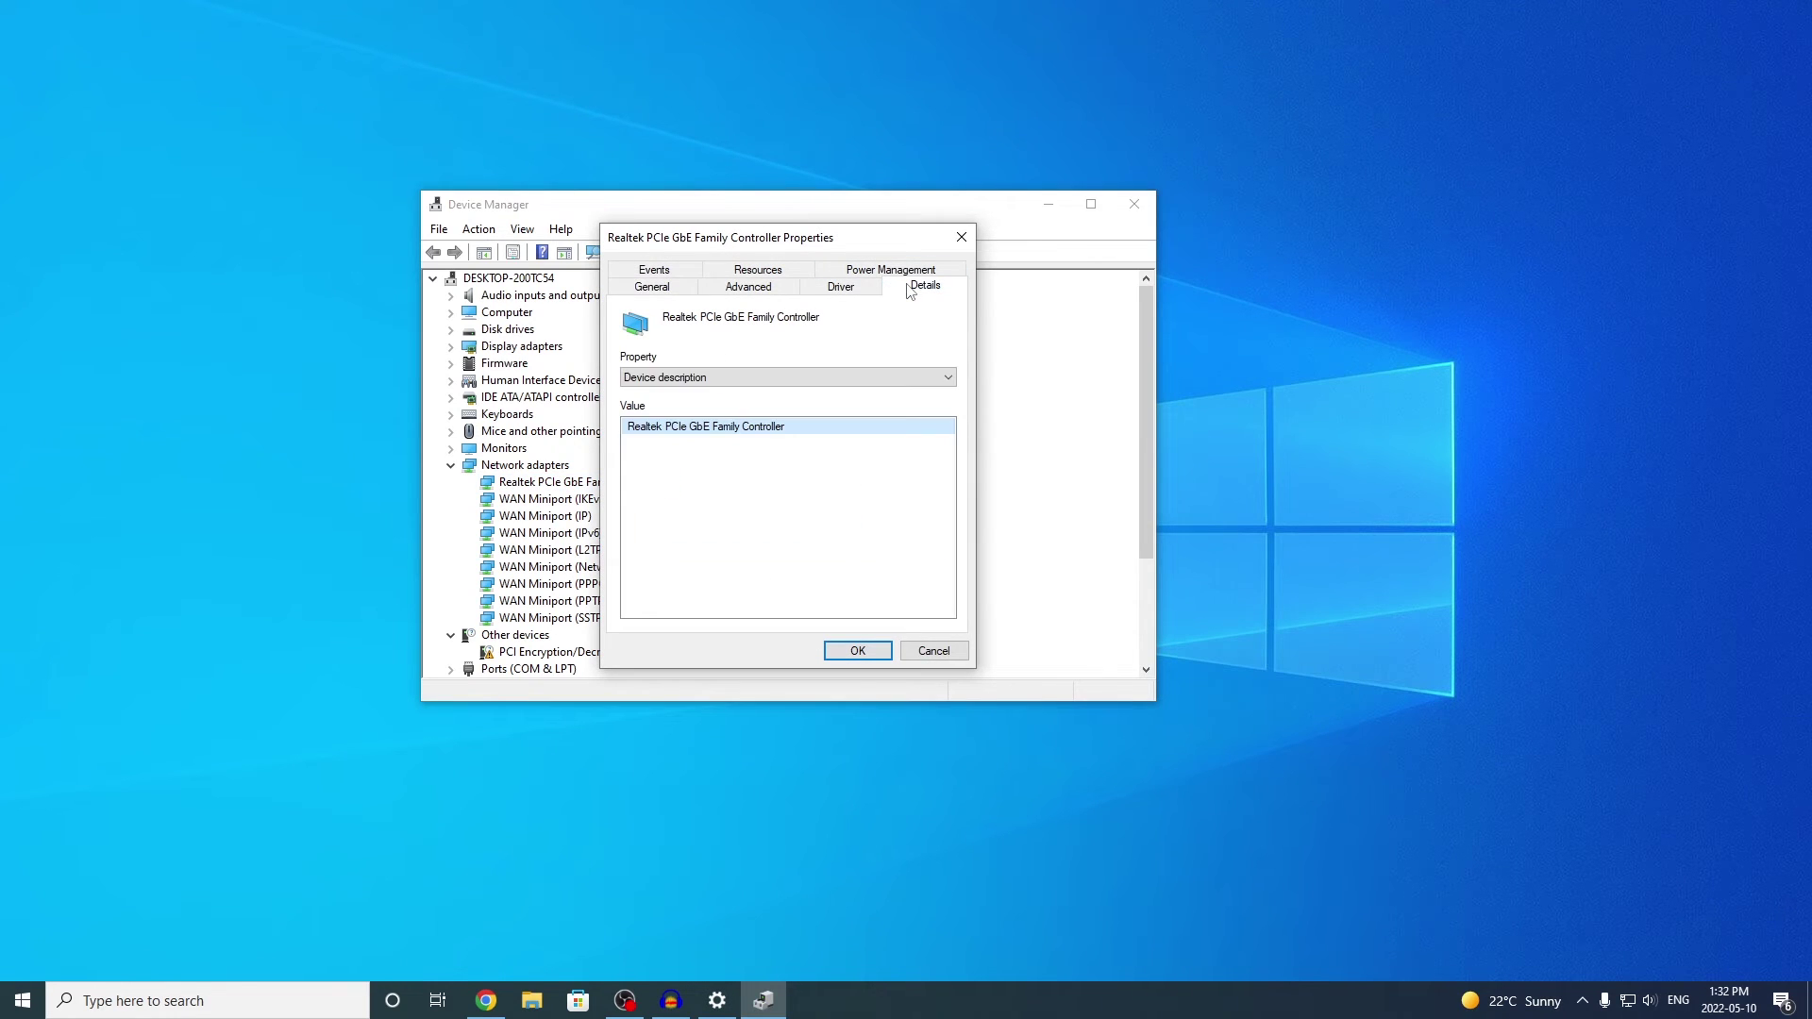
pyautogui.rightClick(718, 431)
pyautogui.click(774, 439)
pyautogui.moveTo(486, 1001)
# - In Chrome, open Realtek's PCIe GbE controller software page from the search results
pyautogui.click(487, 1001)
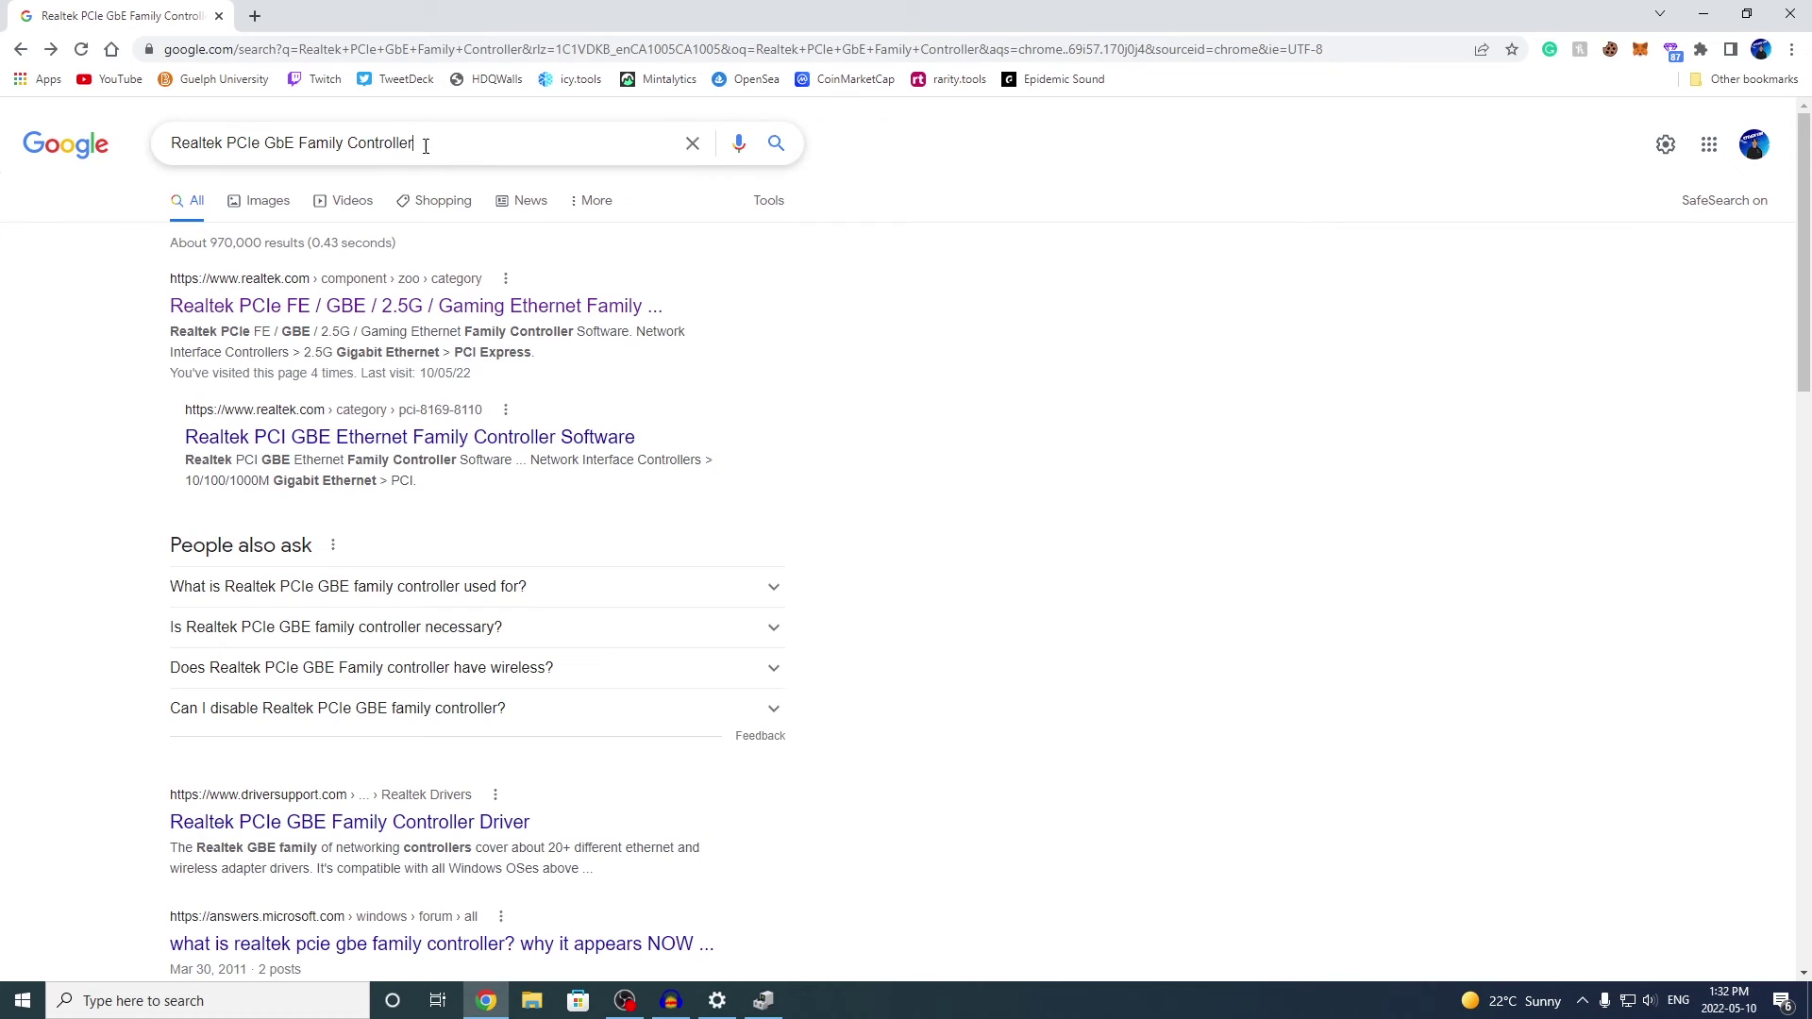
pyautogui.tripleClick(421, 142)
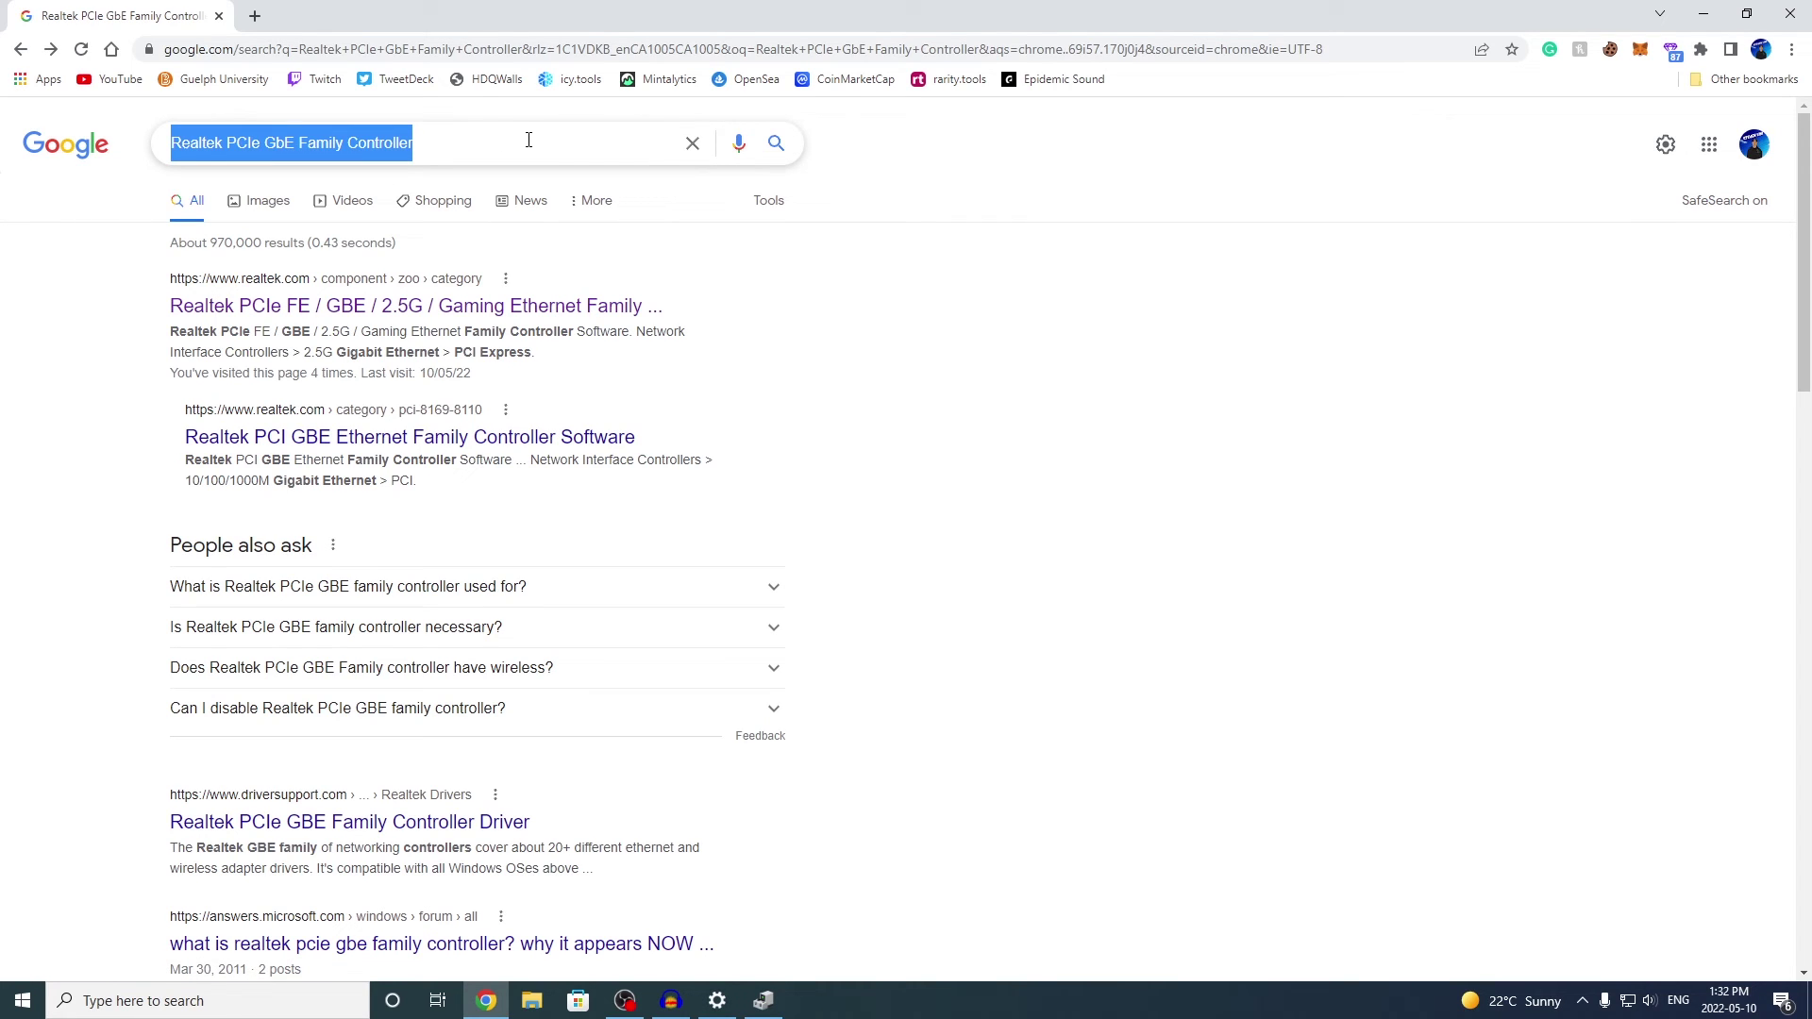
pyautogui.click(270, 308)
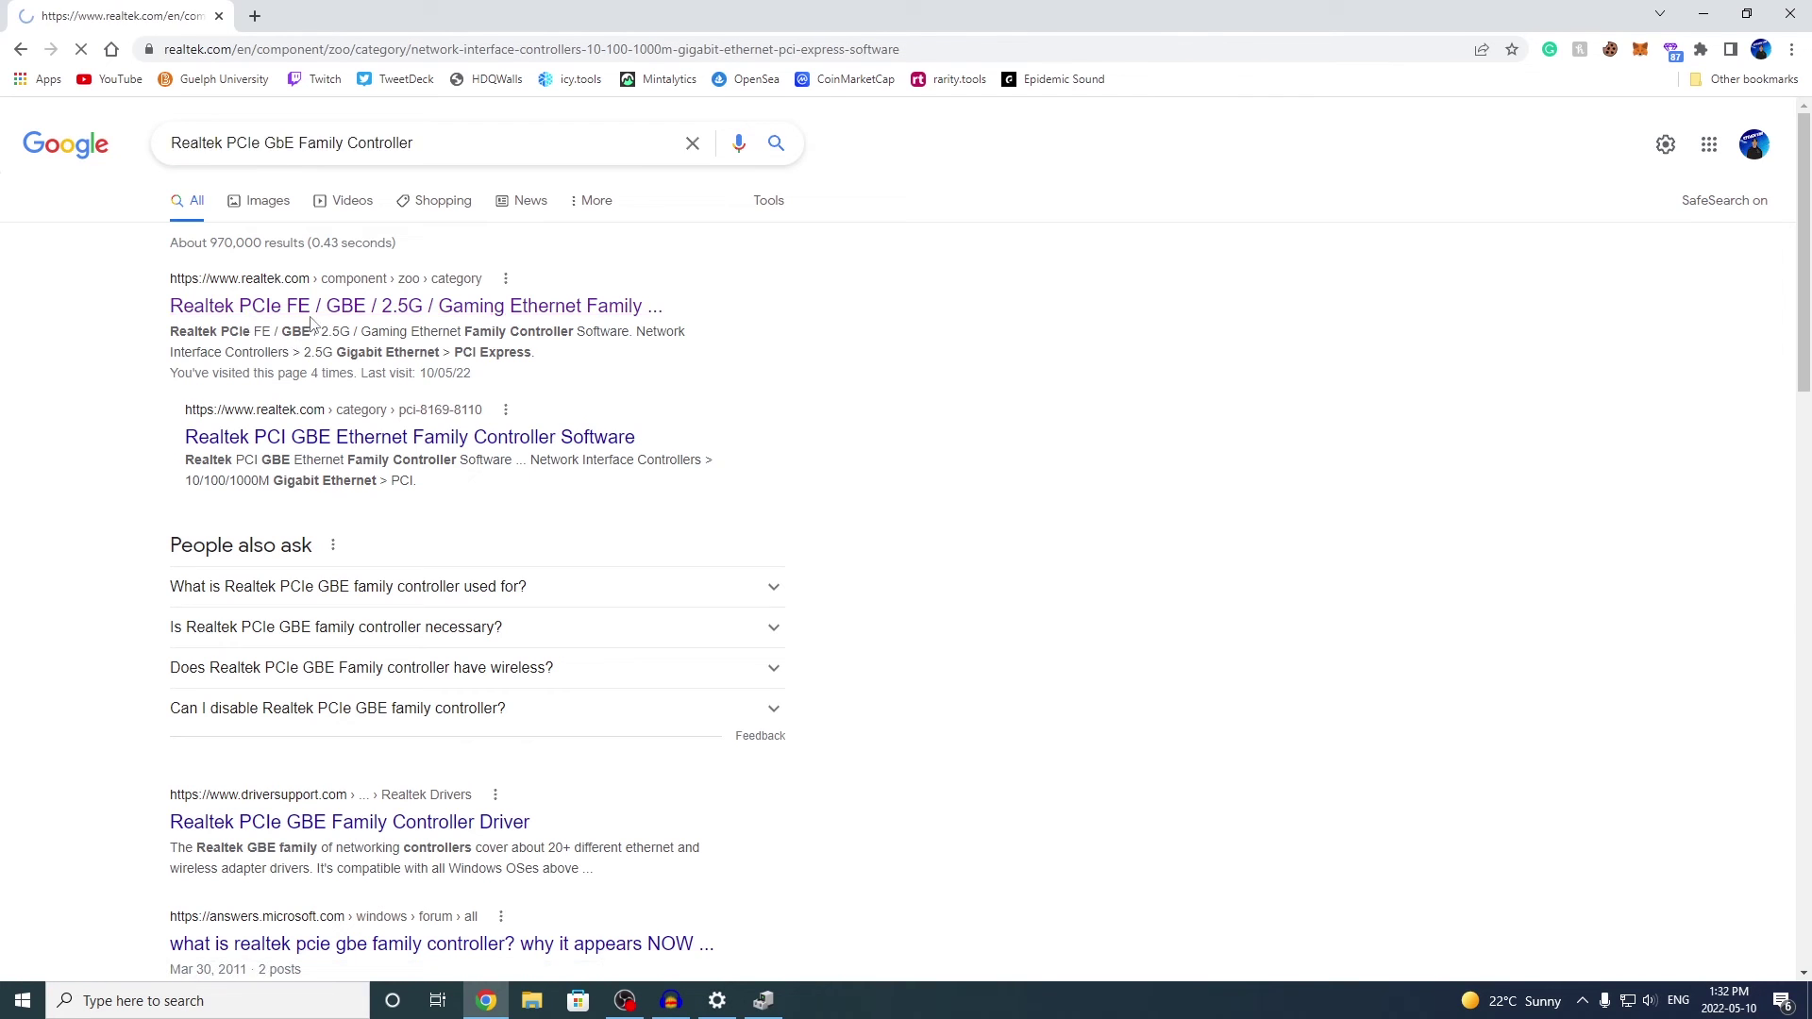
# - Highlight the Win10 Auto Installation Program (NDIS) entry in the Windows downloads table, then minimize Chrome
pyautogui.scroll(-4, 548, 613)
pyautogui.scroll(-3, 550, 613)
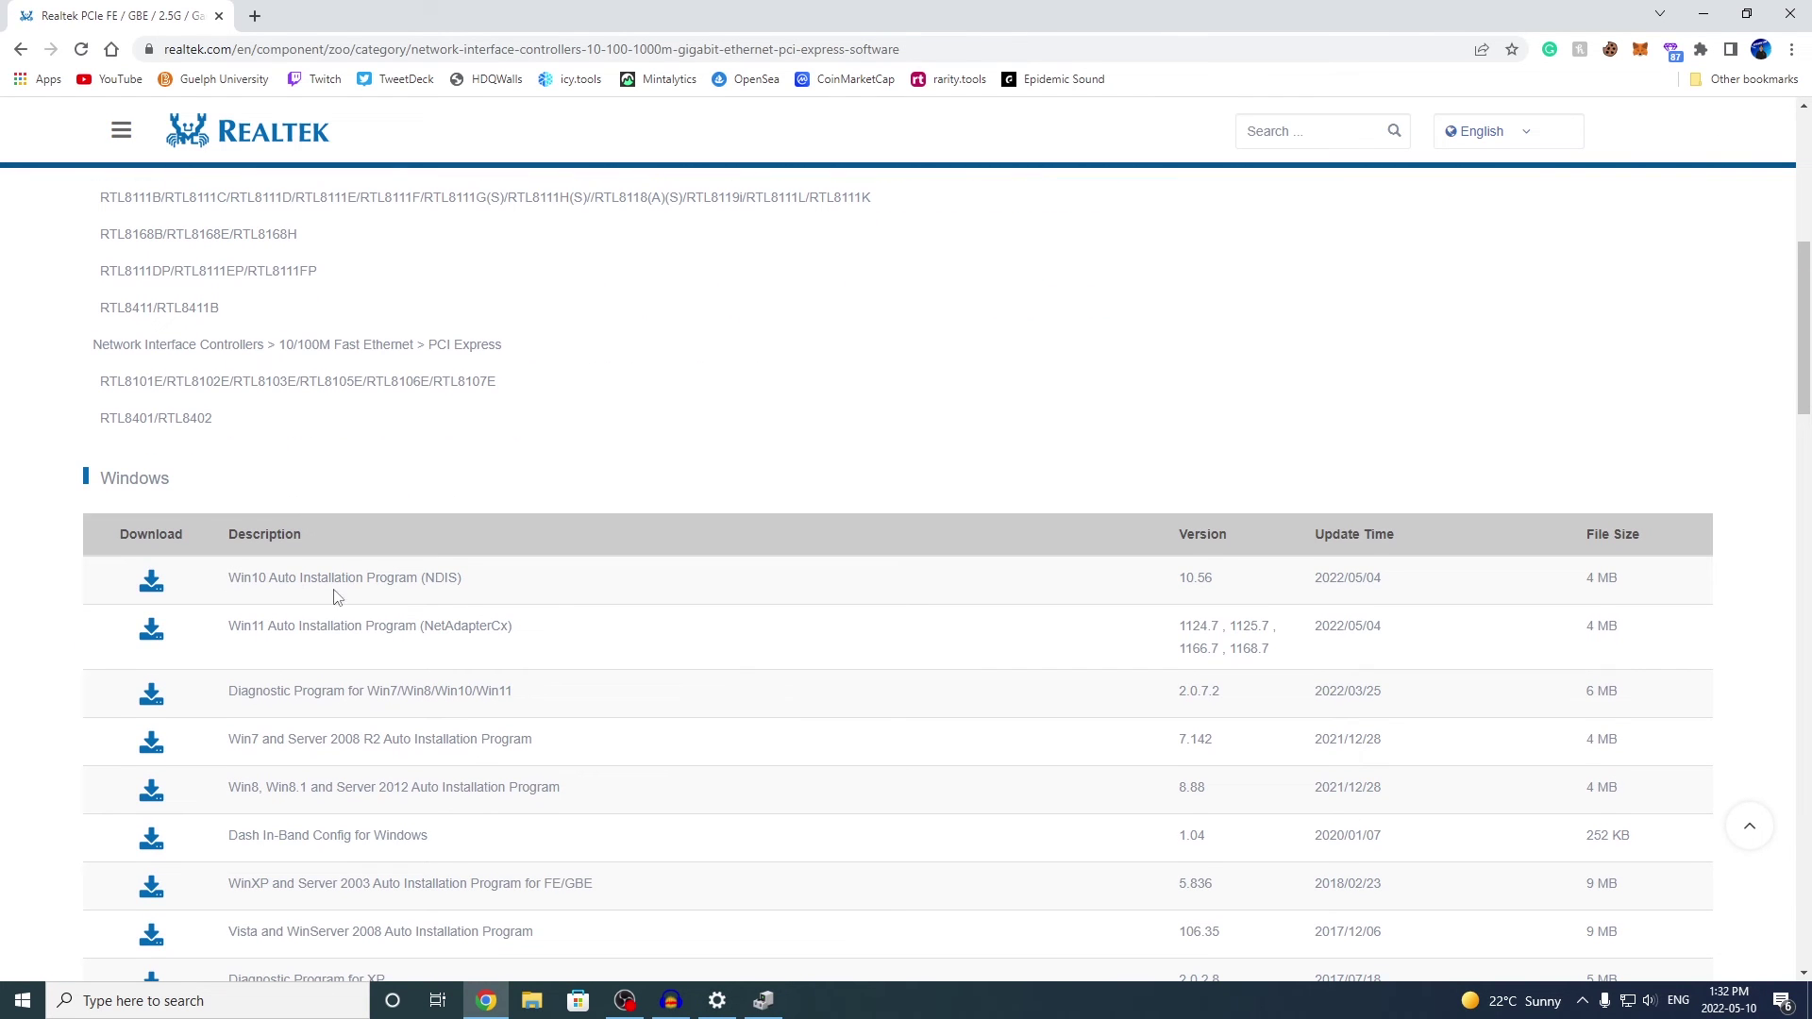
pyautogui.moveTo(226, 578); pyautogui.dragTo(497, 587)
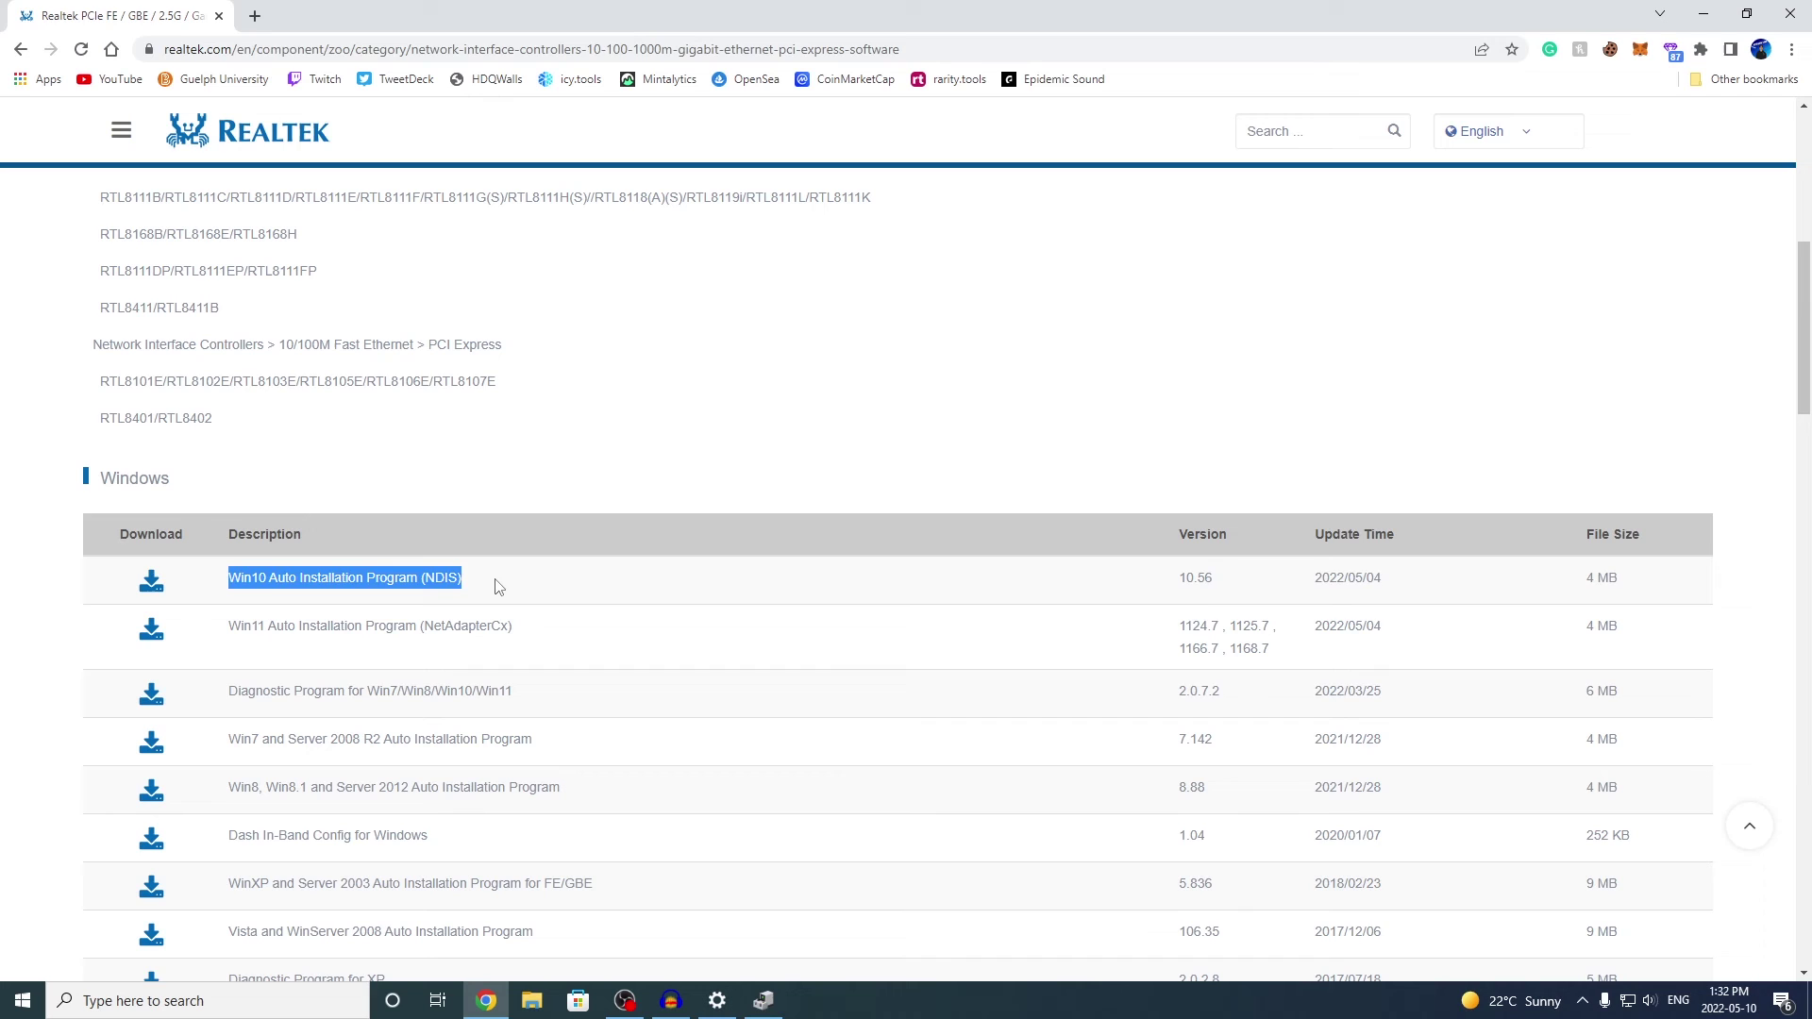
pyautogui.click(498, 587)
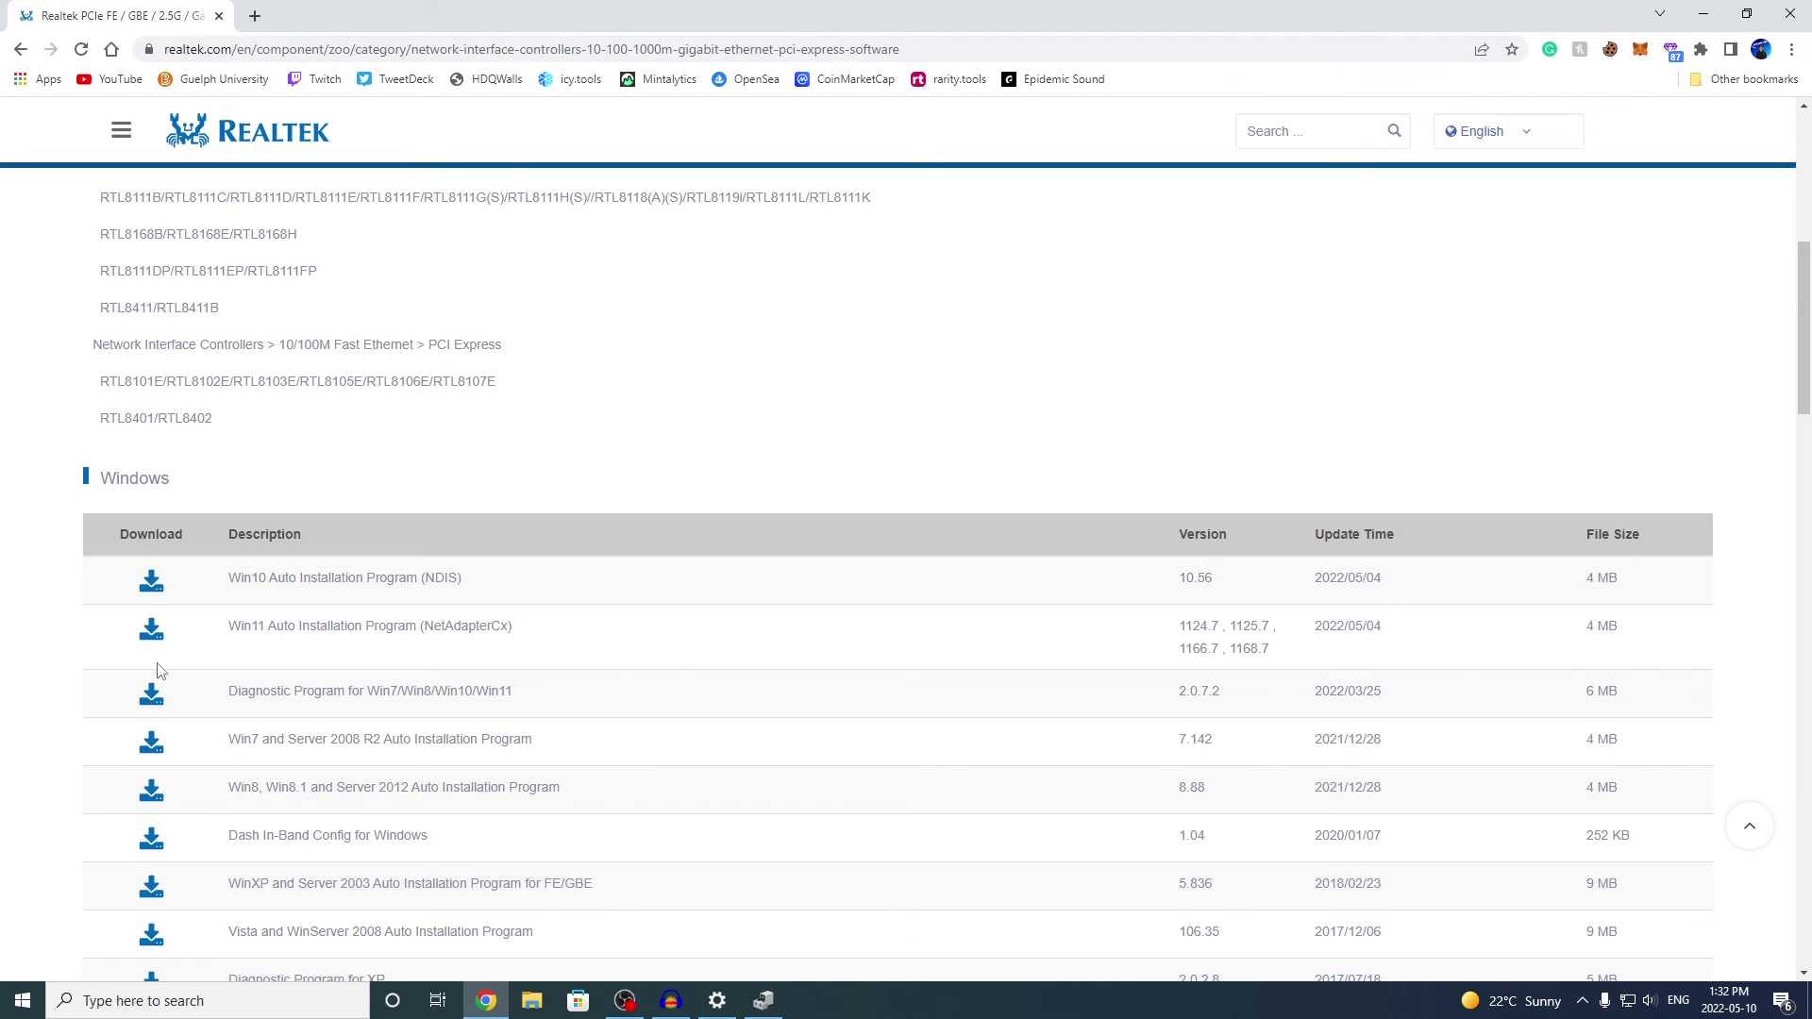
pyautogui.moveTo(525, 581); pyautogui.dragTo(229, 578)
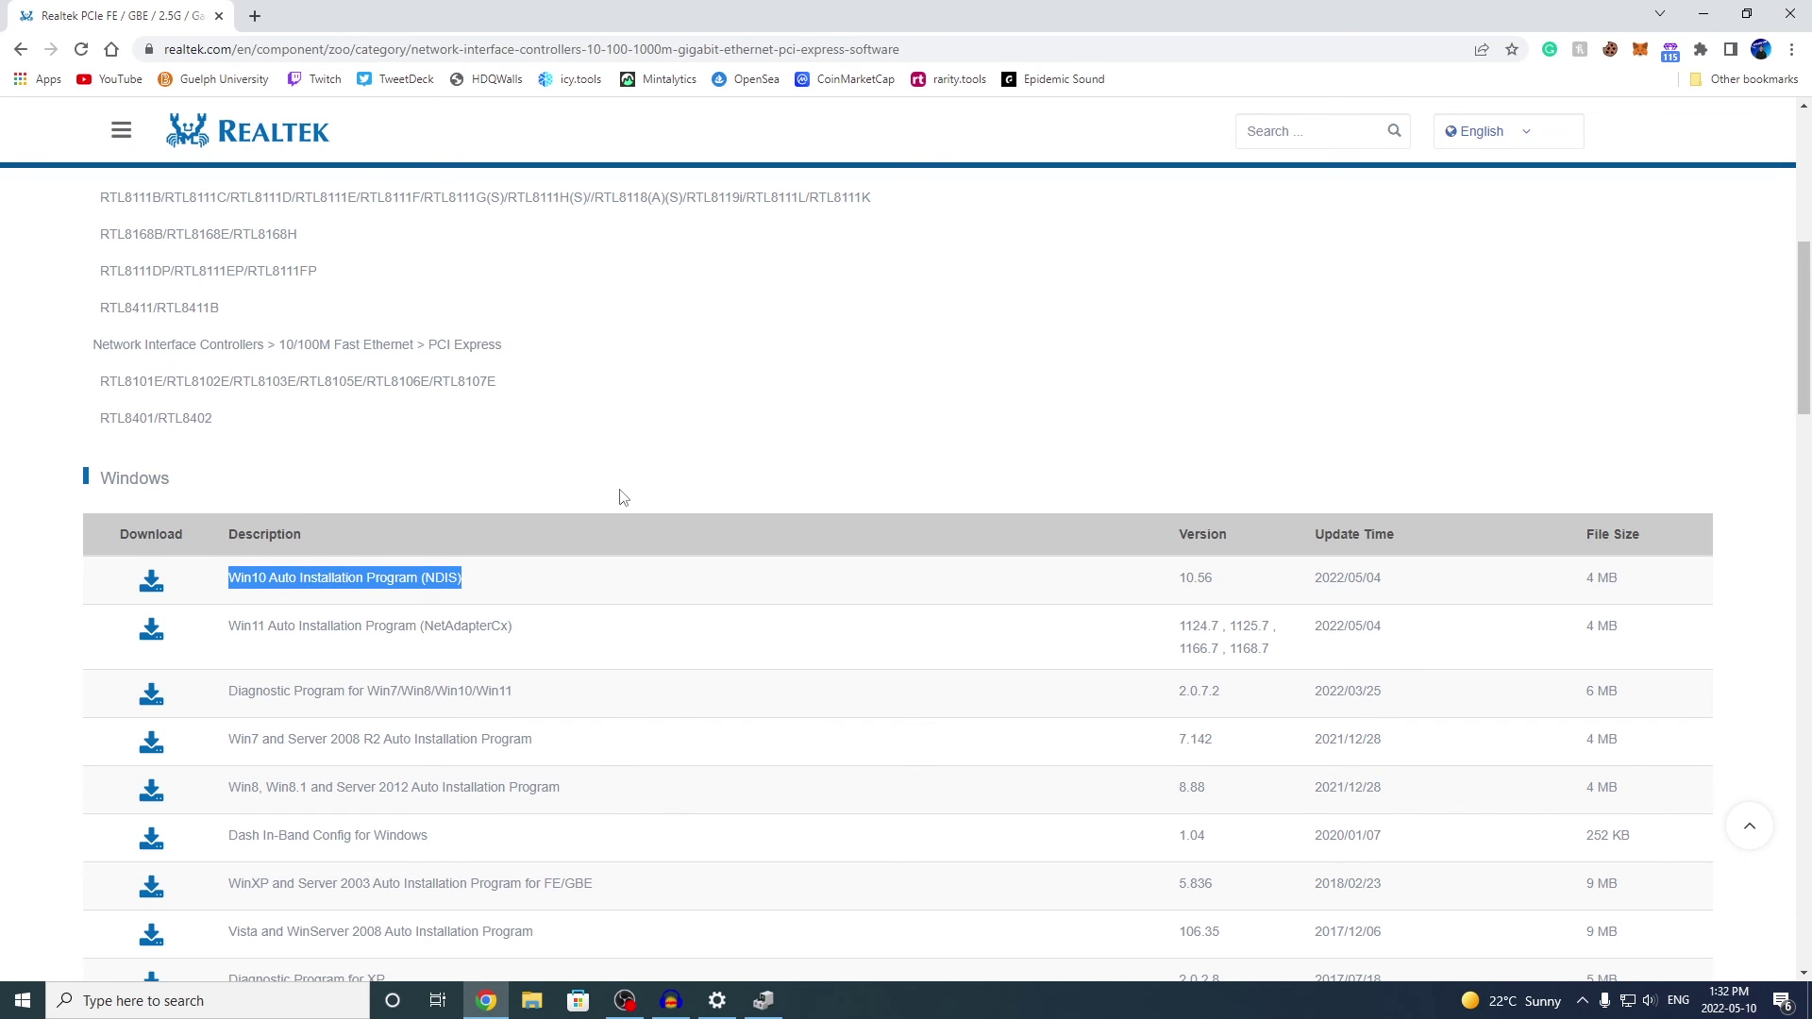
pyautogui.click(1708, 13)
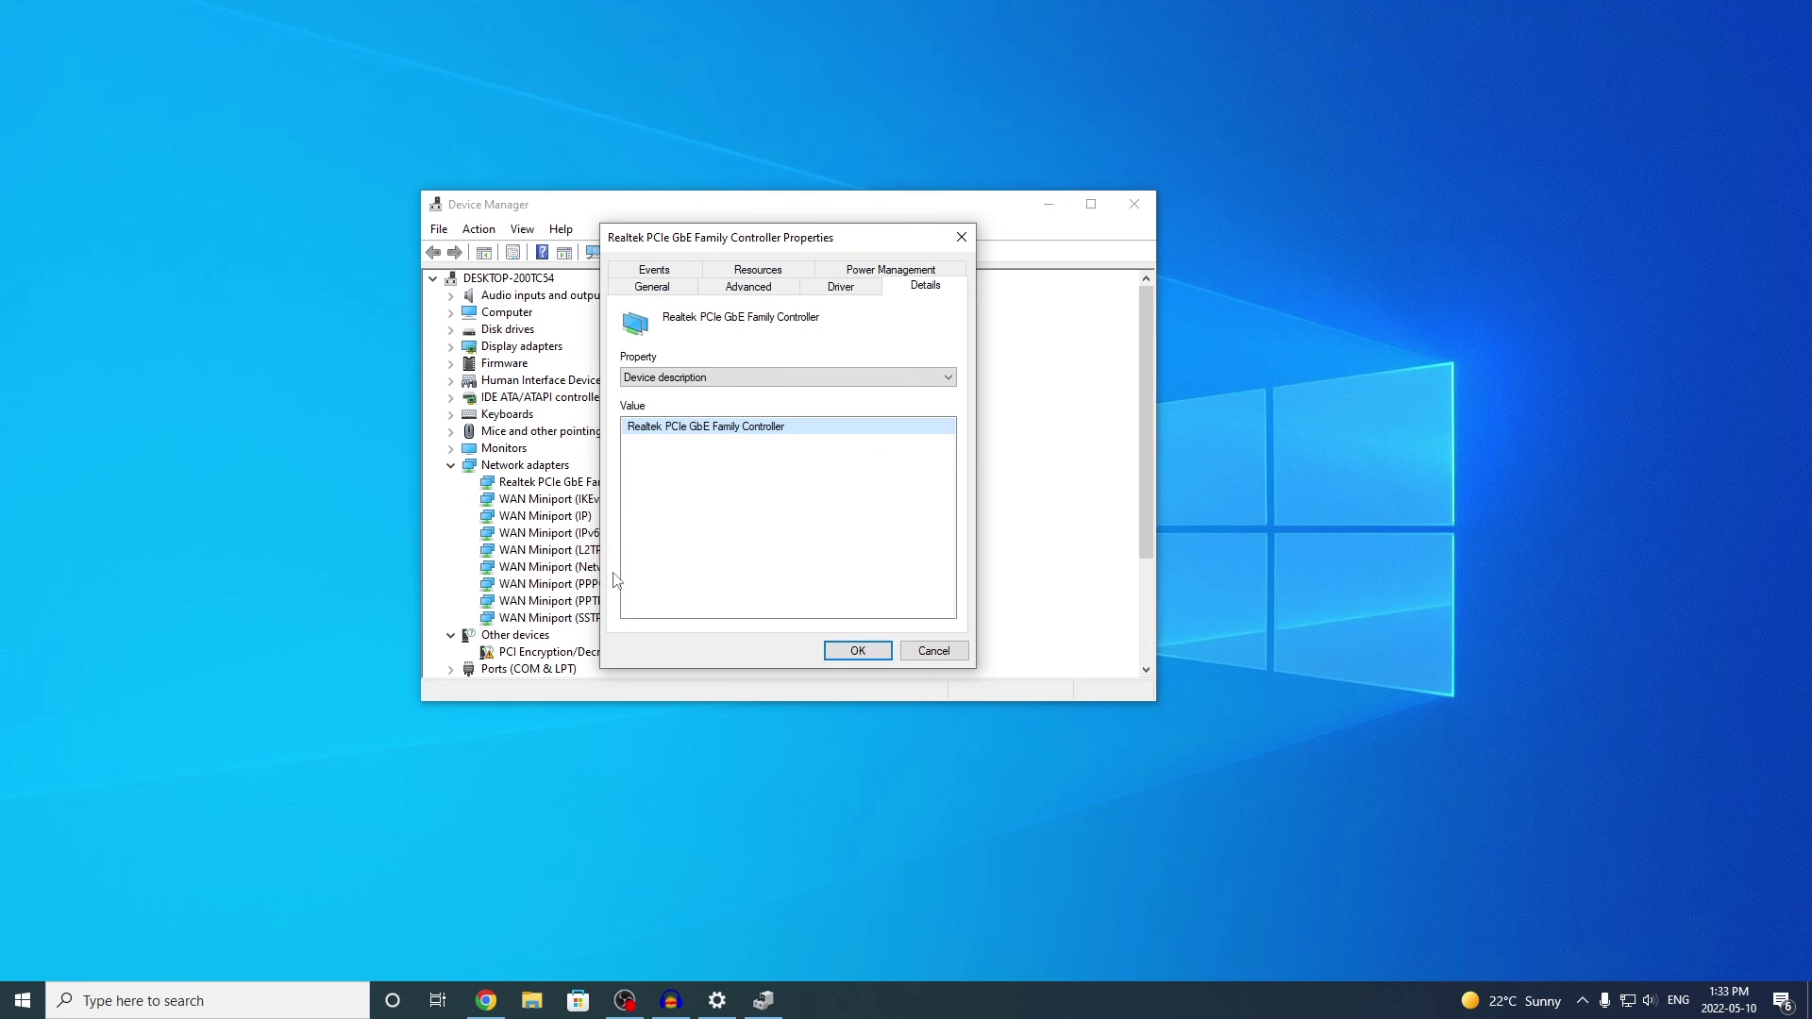
# - Close the Realtek PCIe GbE Family Controller Properties dialog with OK
pyautogui.click(857, 650)
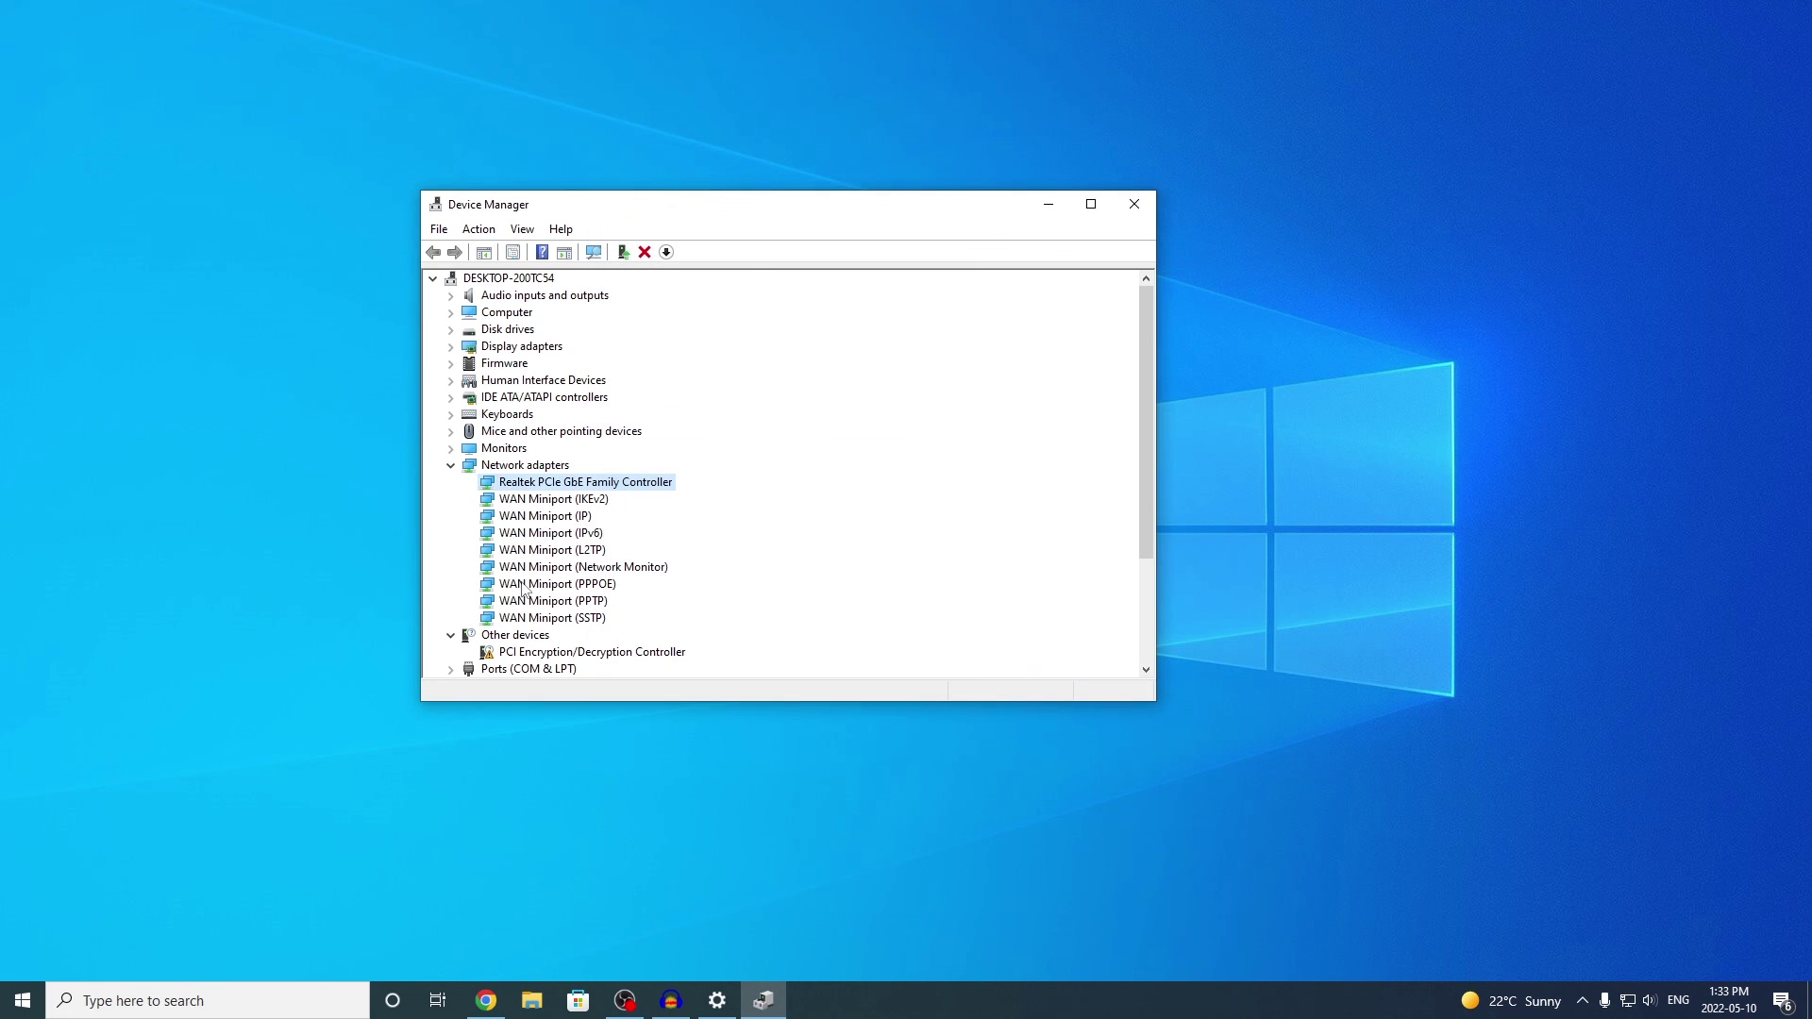